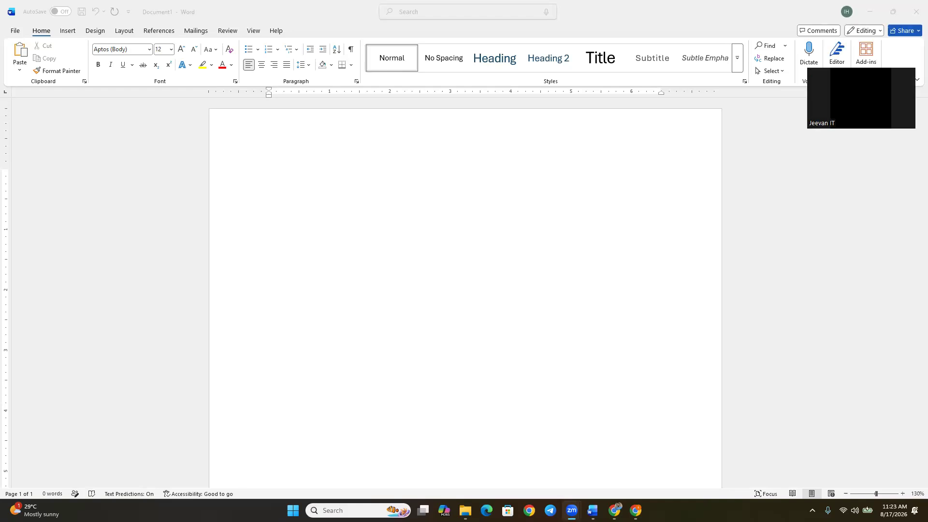
Enter the heading line "Core concepts in Ms Word:" in the blank document and start a new line below it.
click(674, 56)
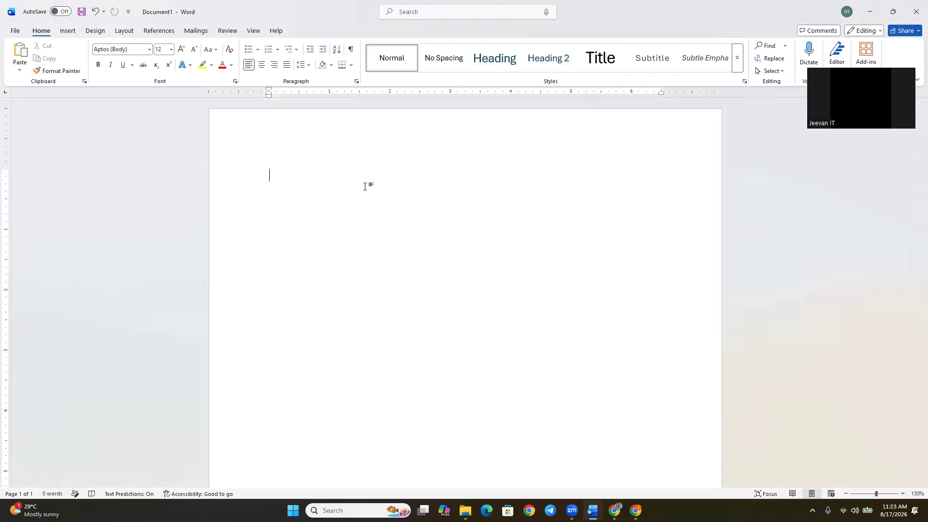
text(Core )
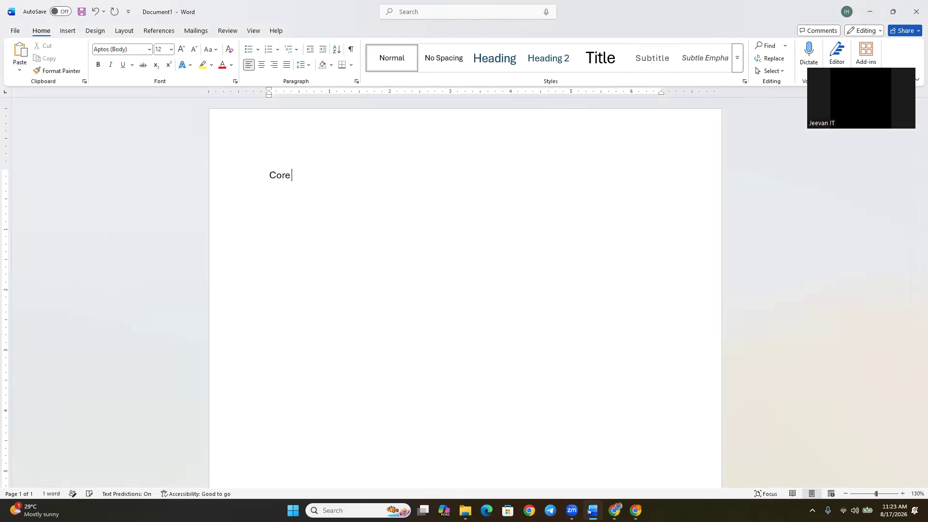
text(concepts in Ms Word)
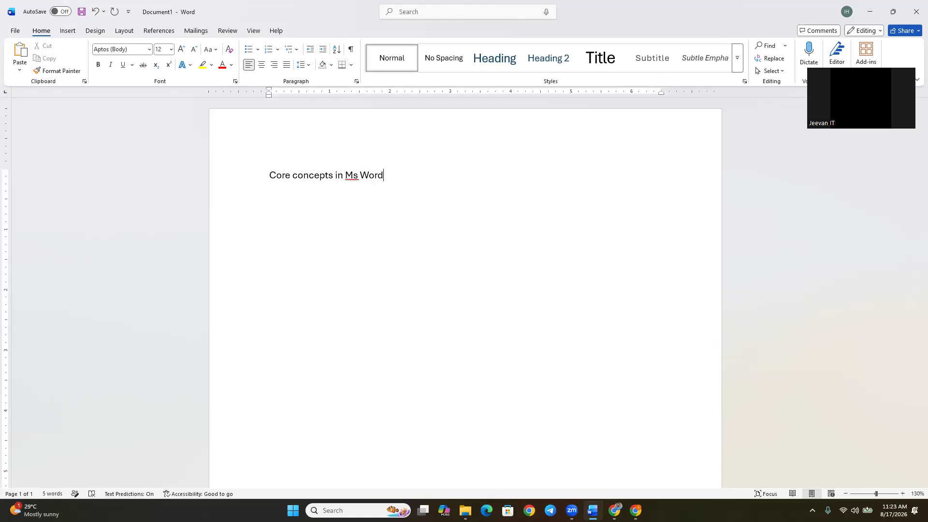
text(:)
key(Return)
Set the font size of the heading line to 18.
drag(400, 175, 257, 178)
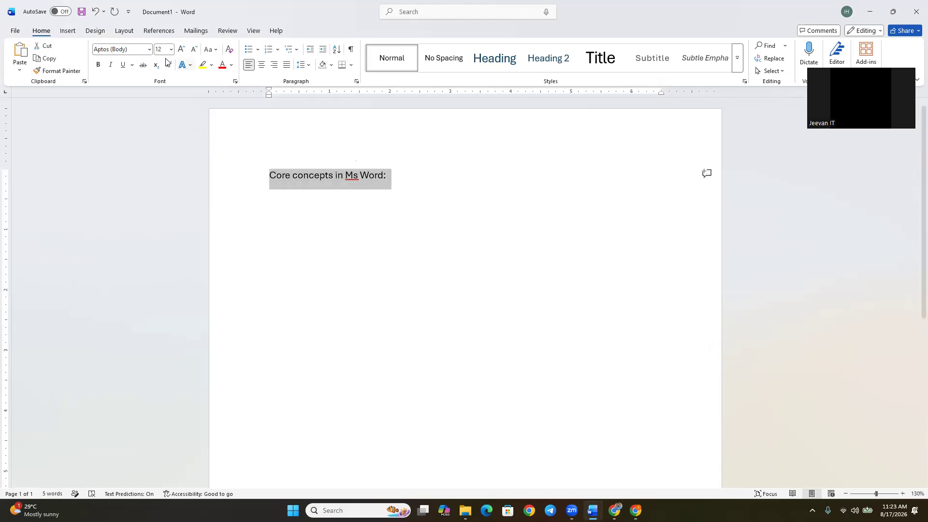
text(18)
key(Return)
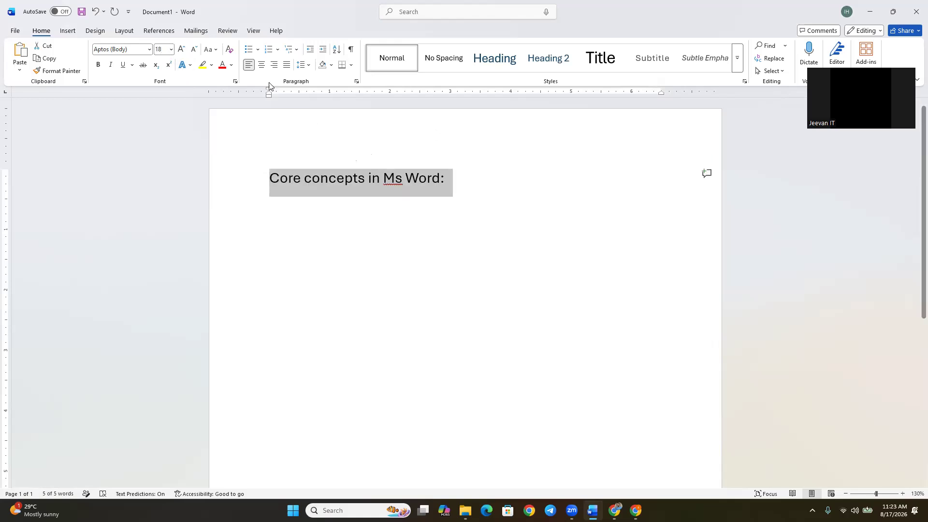
Start a numbered list below the heading with the items "Add content" and "Delete Content".
click(421, 229)
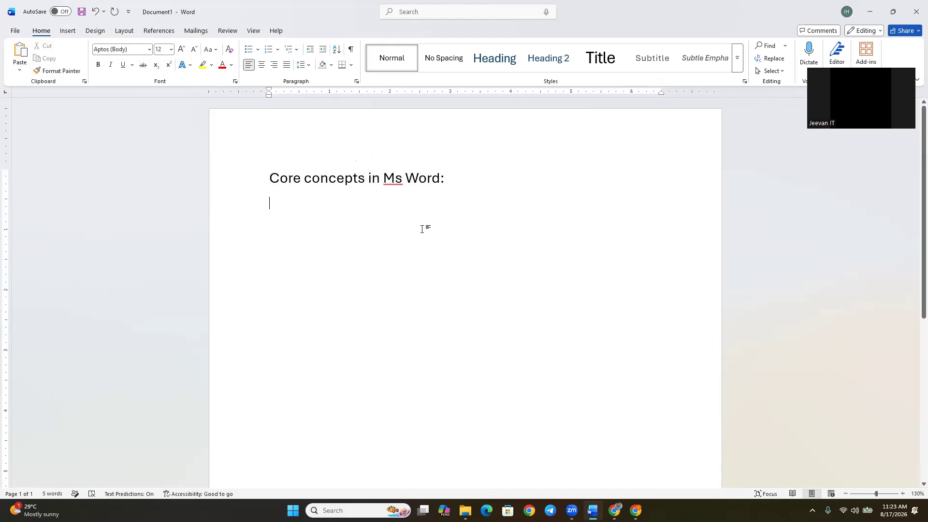
text(1. )
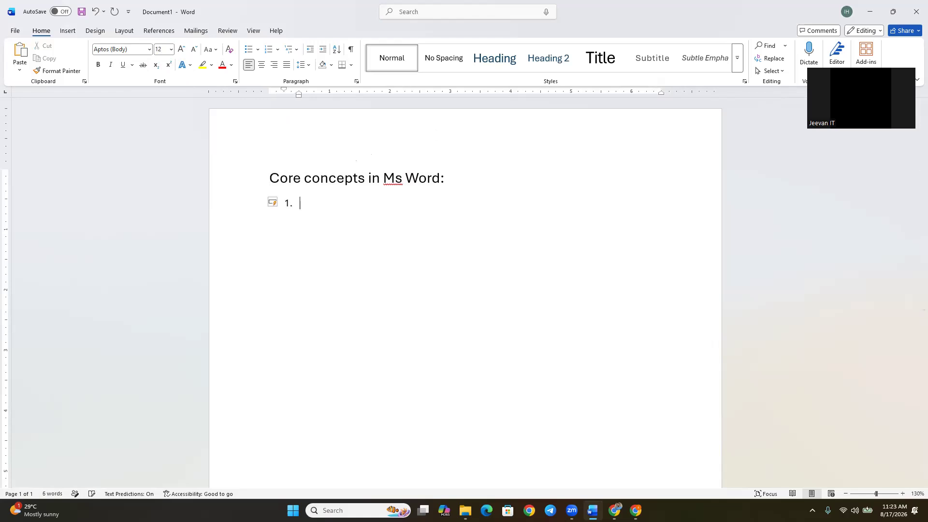
text(add content)
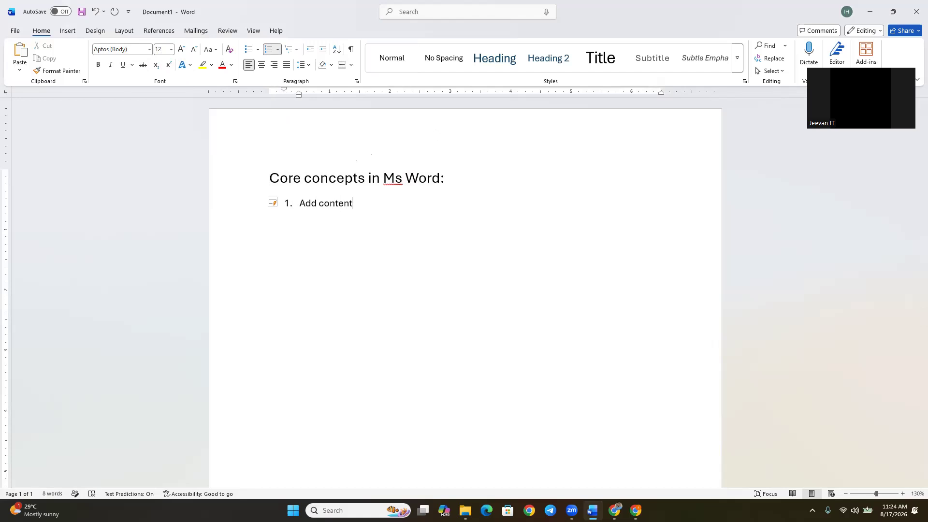
key(Return)
text(Delete Content)
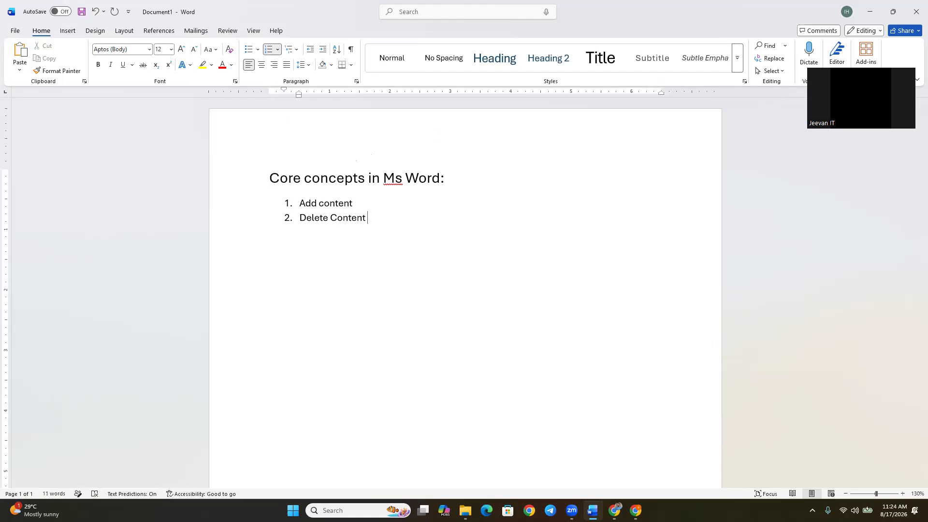
Add the items "Cut & Paste", "Copy & Paste" and "Modify" to the numbered list.
key(Return)
text(cut & Paste)
key(Return)
text(Copy & Paste)
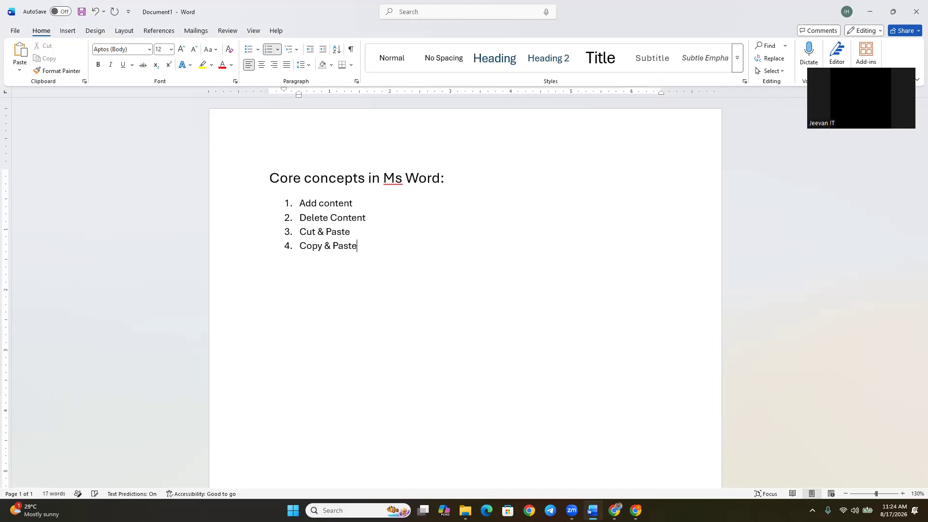
key(Return)
text(Modify)
Change the word "Add" in the first list item to "Adding".
click(311, 206)
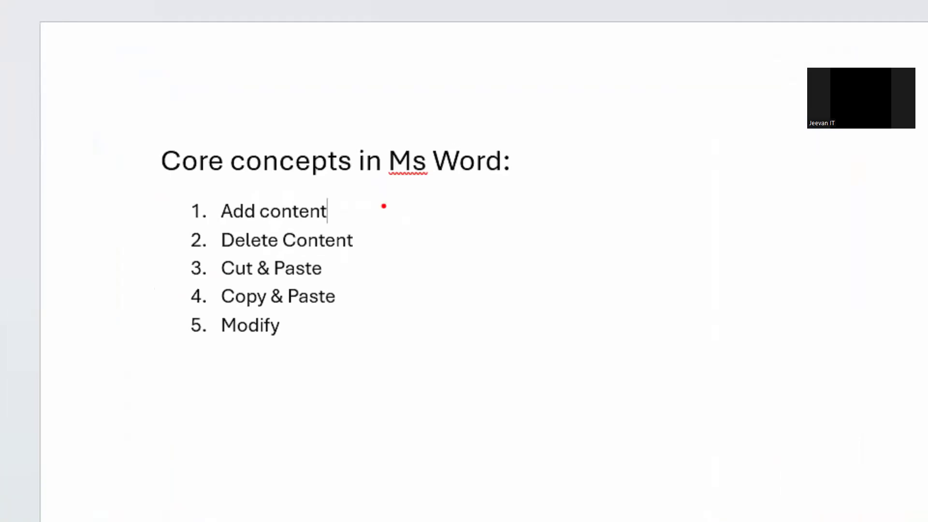
mouse_move(333, 191)
mouse_down()
mouse_move(316, 202)
mouse_move(323, 228)
mouse_move(341, 200)
mouse_move(327, 183)
mouse_up()
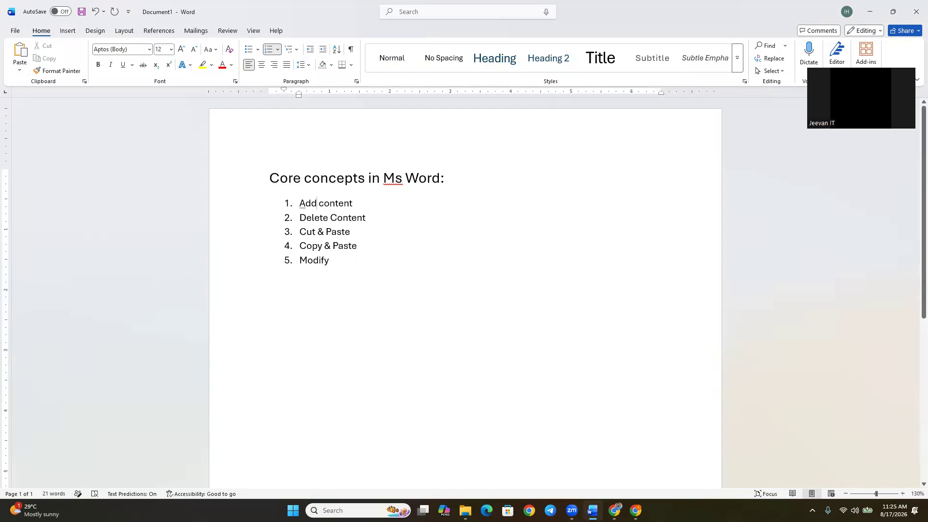
text(ing)
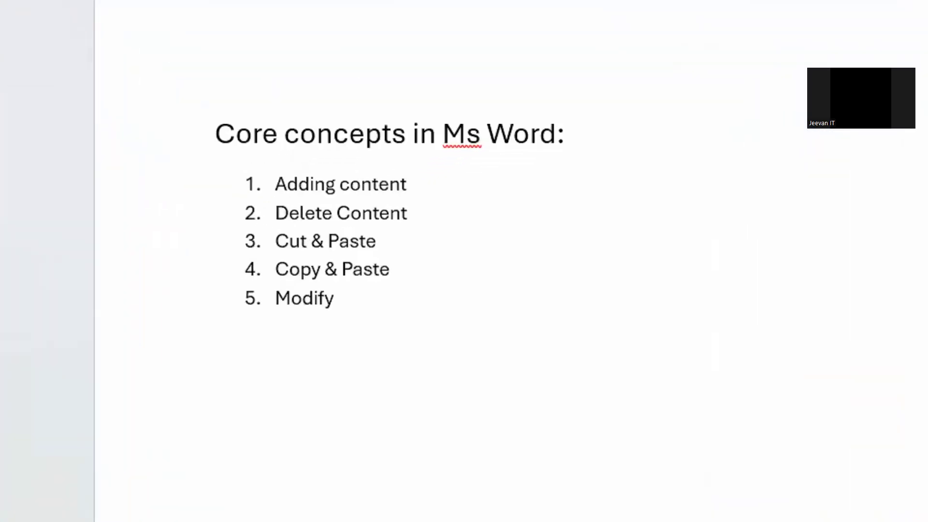
drag(281, 224, 359, 222)
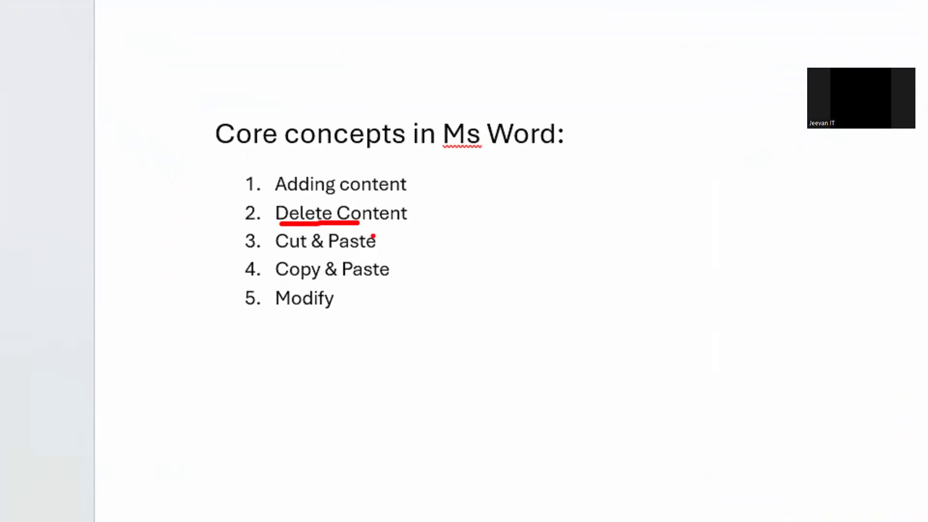
key(Escape)
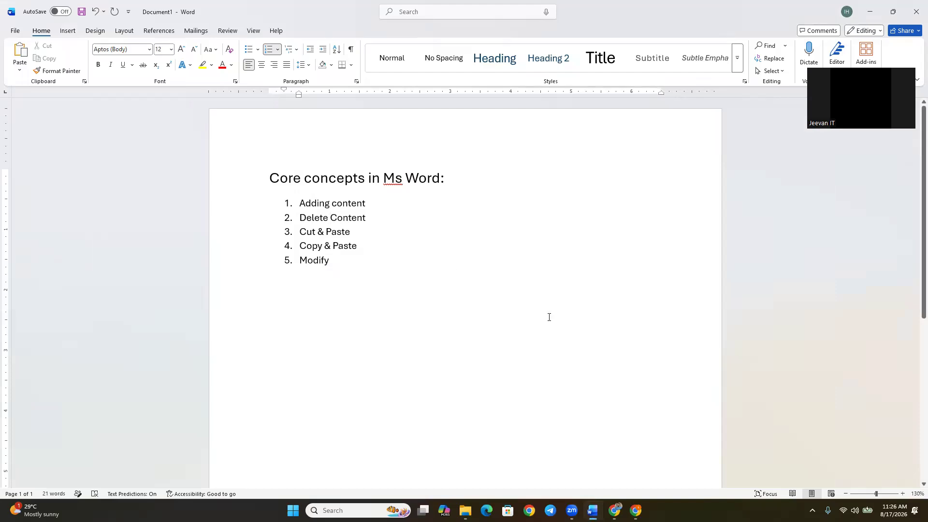
key(Up)
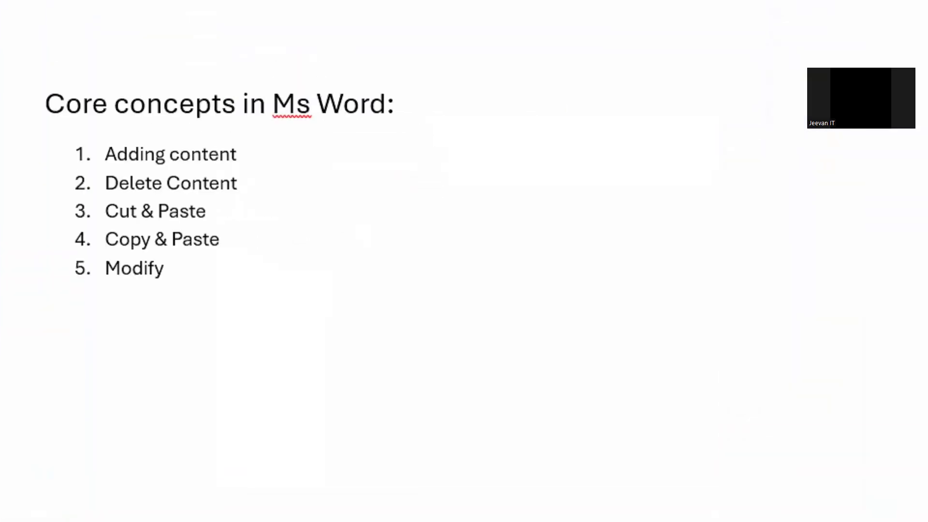
drag(504, 234, 529, 231)
mouse_move(544, 186)
mouse_down()
mouse_move(561, 198)
mouse_move(549, 237)
mouse_up()
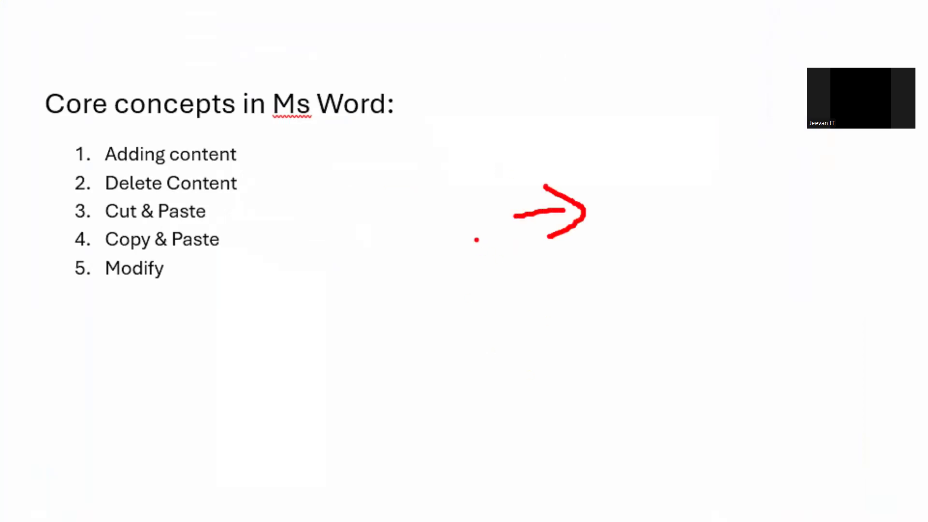
mouse_move(470, 166)
mouse_down()
mouse_move(469, 242)
mouse_move(485, 213)
mouse_move(354, 221)
mouse_move(371, 262)
mouse_up()
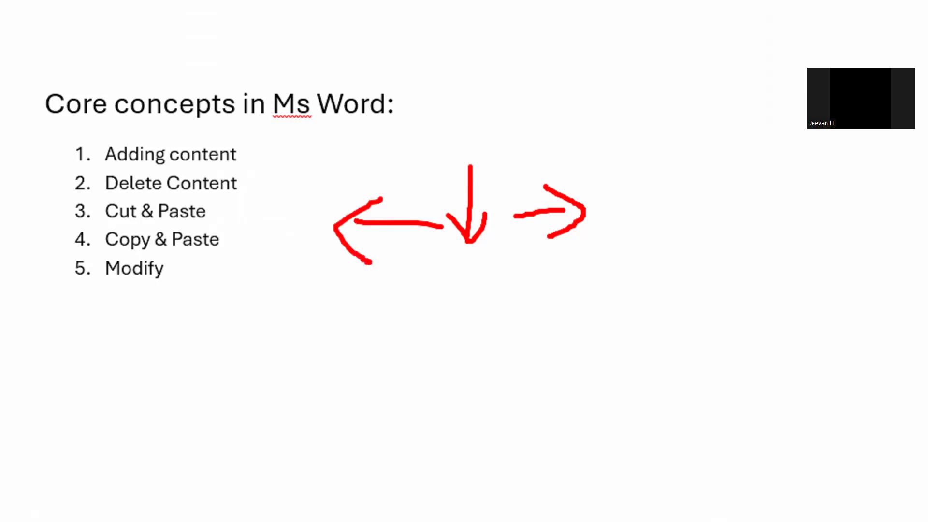
mouse_move(464, 149)
mouse_down()
mouse_move(465, 74)
mouse_move(491, 86)
mouse_up()
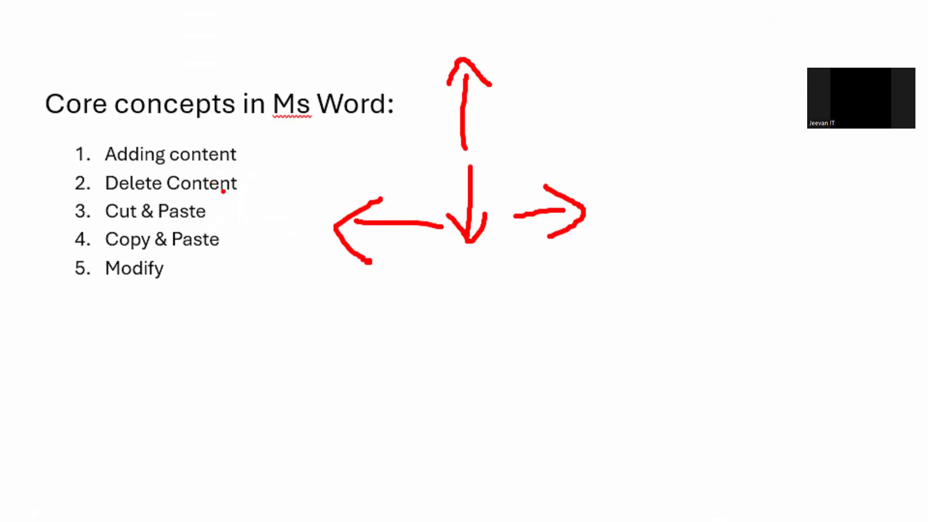
key(Escape)
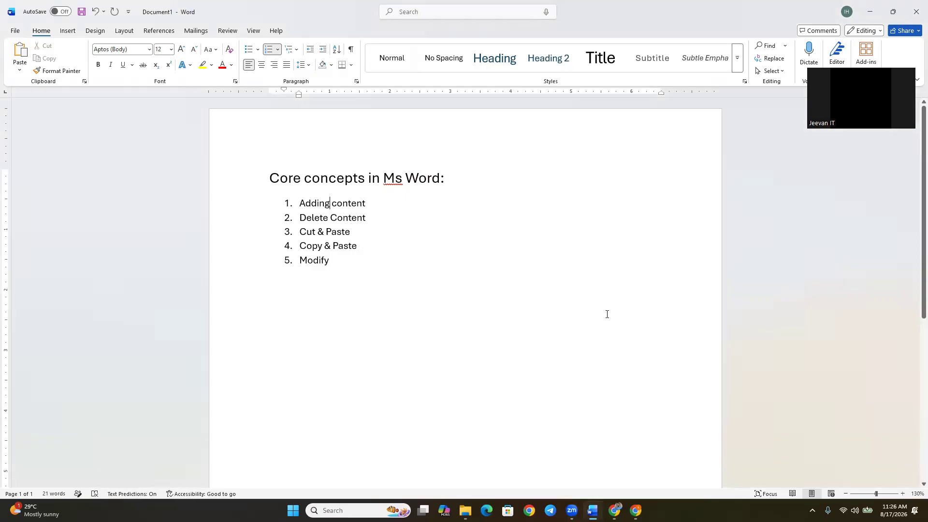
Remove the final "e" of "Delete" in the second list item and enter it again.
key(Right)
click(329, 218)
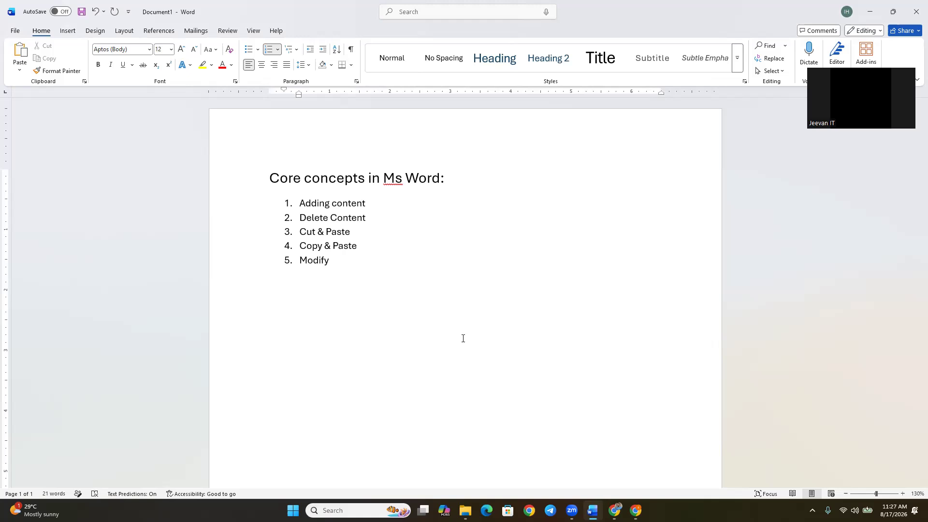
key(BackSpace)
text(e)
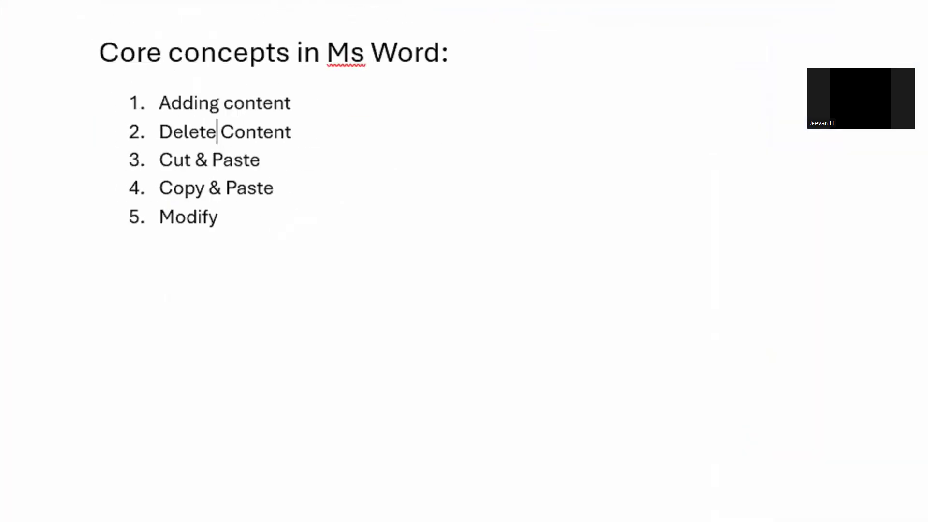
mouse_move(237, 128)
mouse_down()
mouse_move(217, 148)
mouse_move(242, 141)
mouse_move(234, 128)
mouse_up()
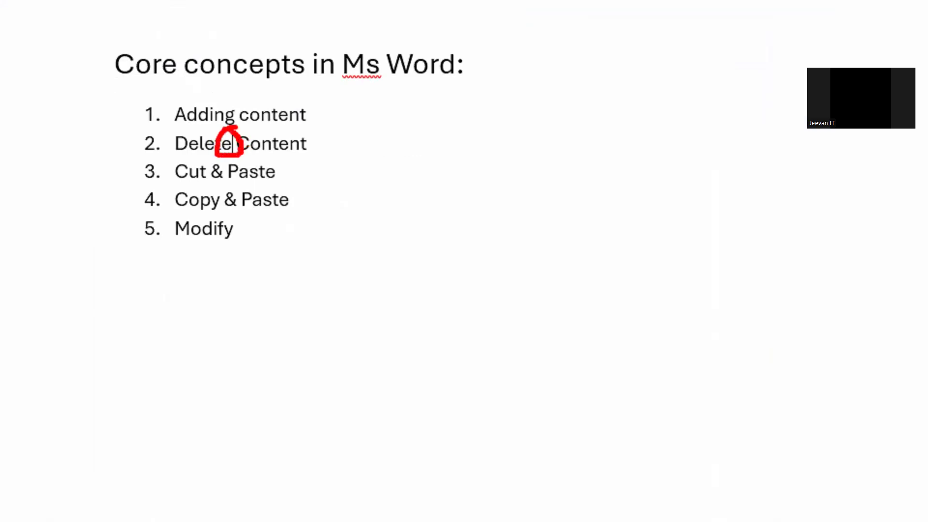
key(Escape)
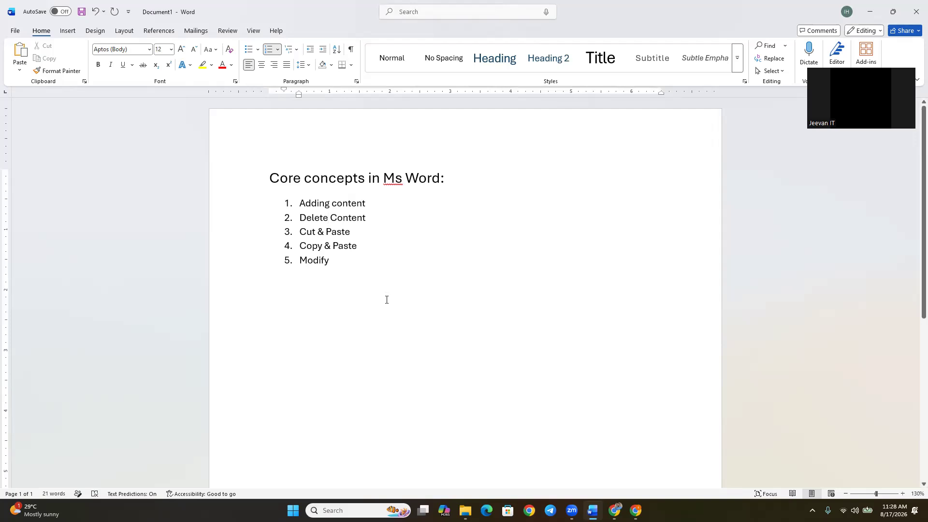
Erase the last letters of "Delete" in the second list item and retype them to restore the word.
key(BackSpace)
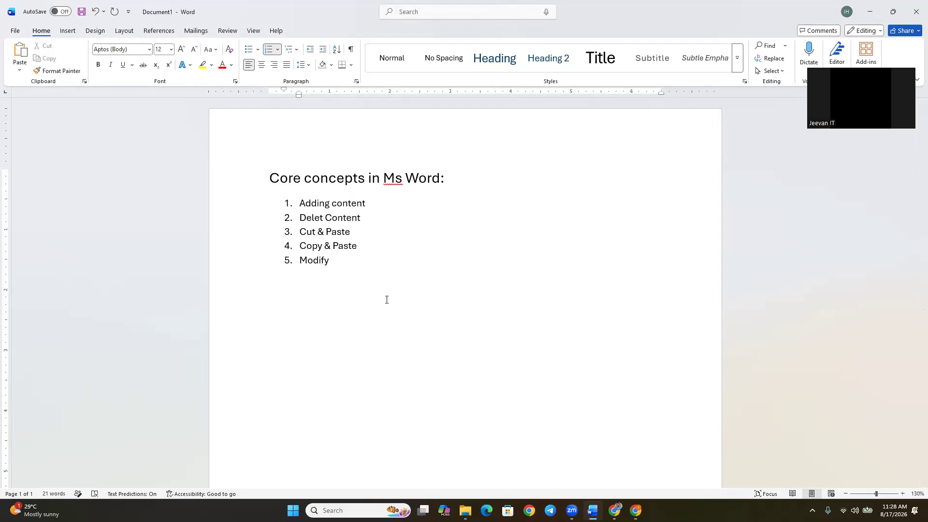
text(e)
key(BackSpace)
text(t)
key(Delete)
key(BackSpace)
key(BackSpace)
key(BackSpace)
text(let)
text(e)
Change the second list item to "Deleting Content".
key(Delete)
key(Delete)
key(Delete)
key(Delete)
key(Delete)
key(Delete)
key(Delete)
key(BackSpace)
text(ing Content)
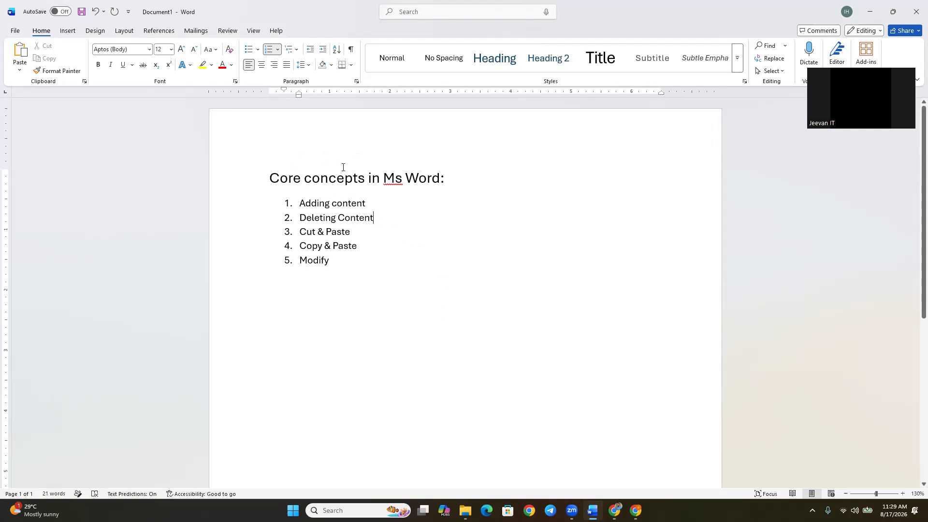
Capitalize the first letter of "Concepts" in the heading line.
click(311, 177)
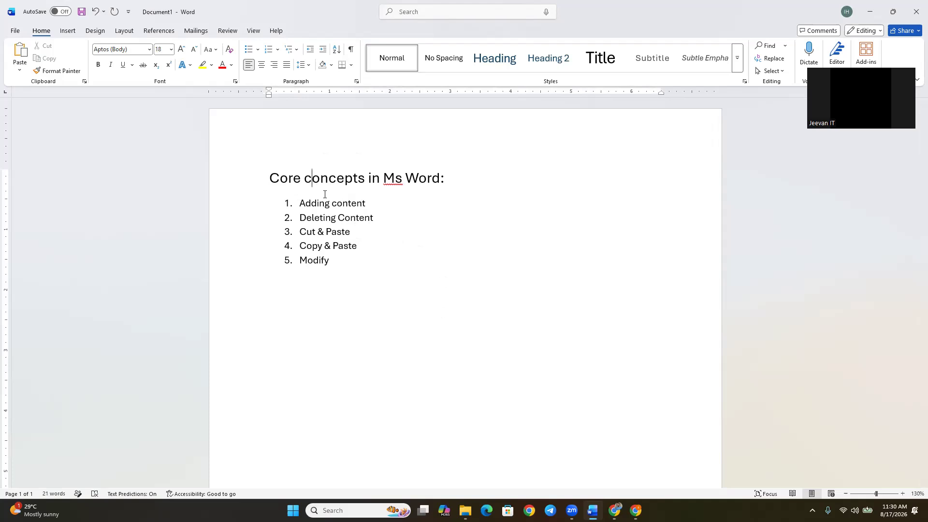
key(BackSpace)
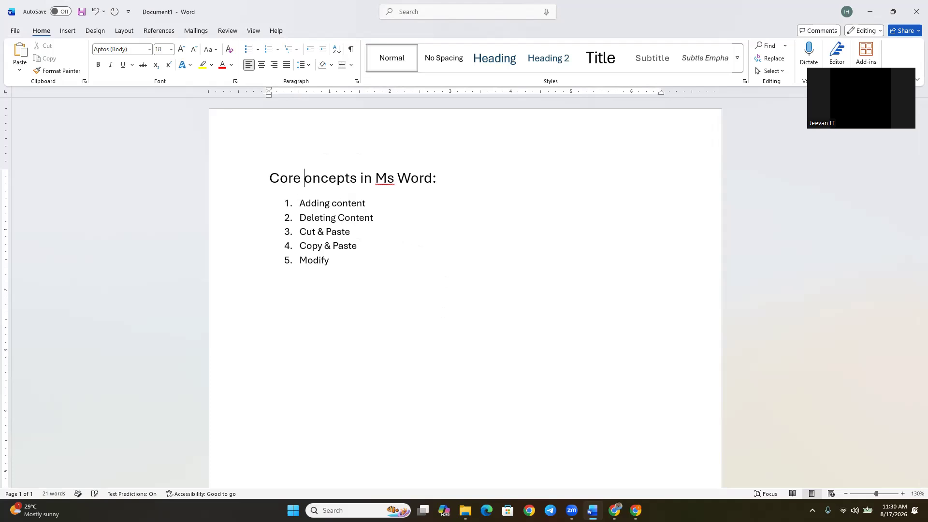
text(C)
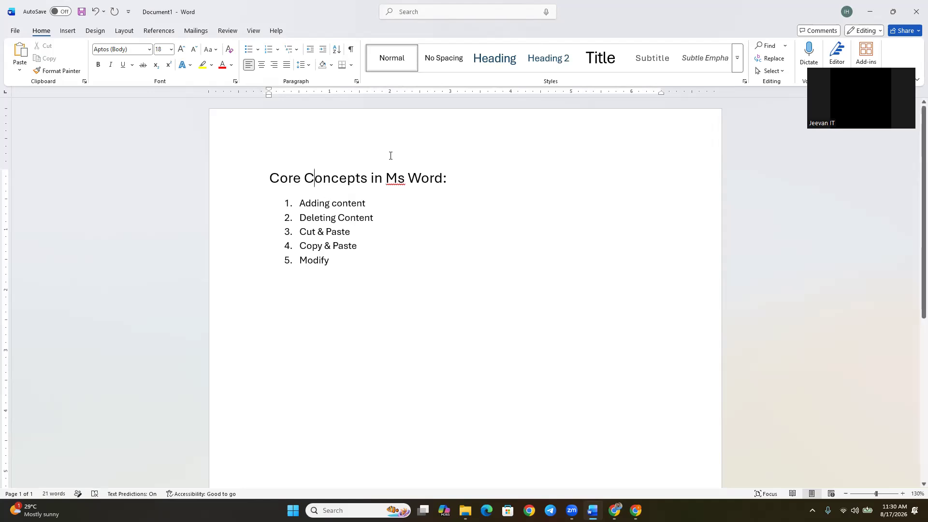
Delete the whole "Adding content" list item and undo the deletion.
click(370, 201)
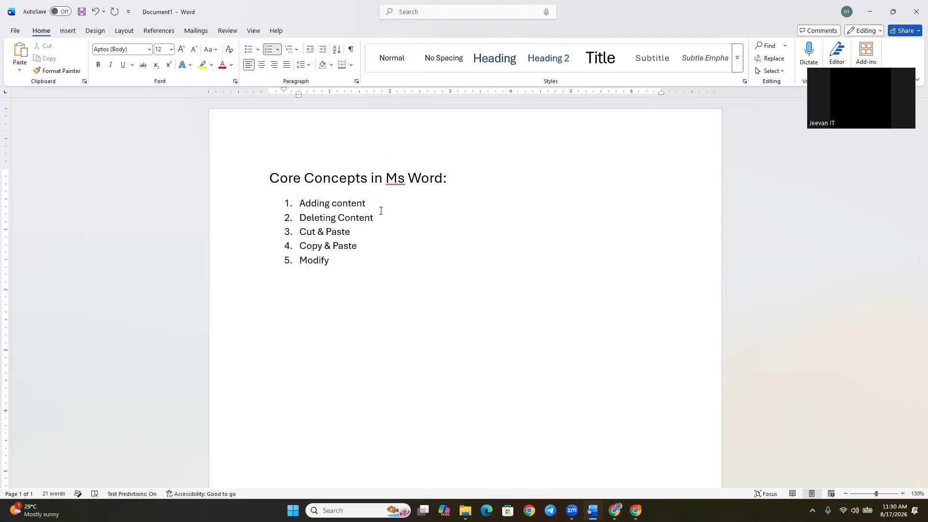
click(335, 218)
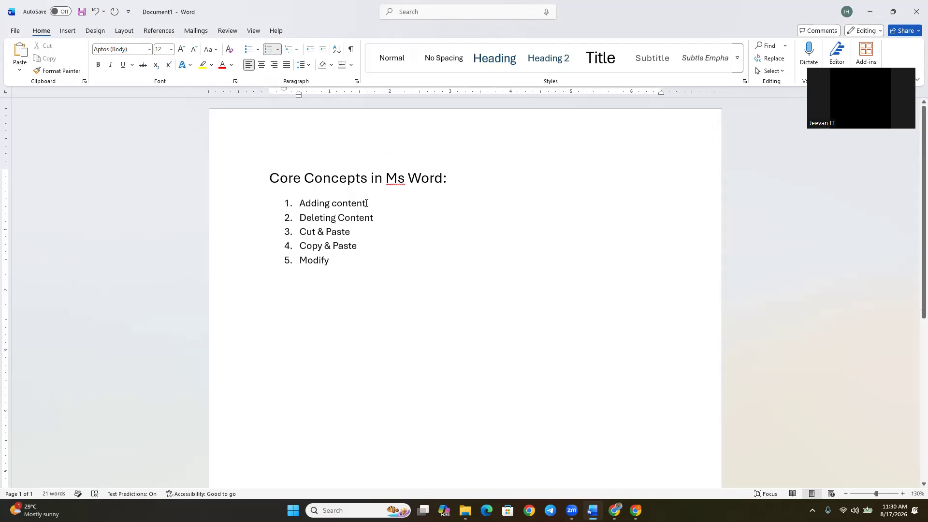
drag(366, 203, 308, 203)
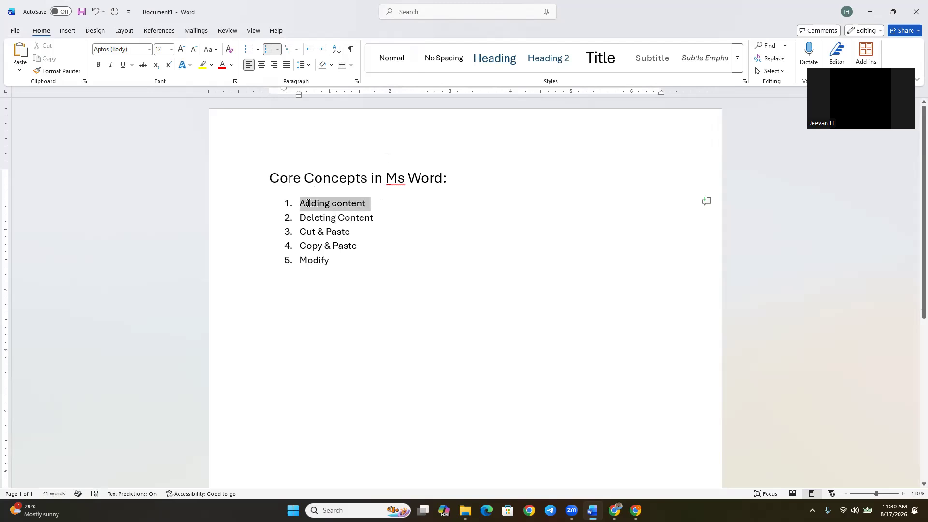
drag(308, 204, 307, 202)
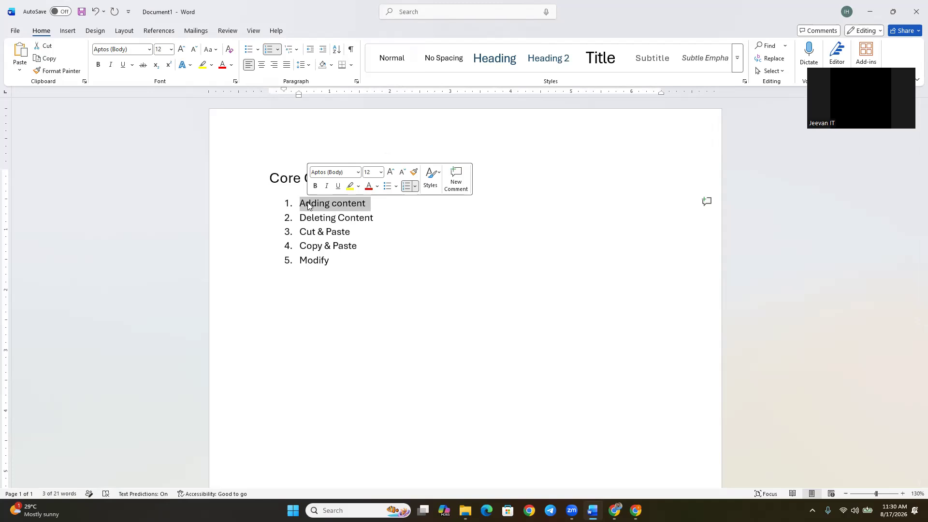
key(Delete)
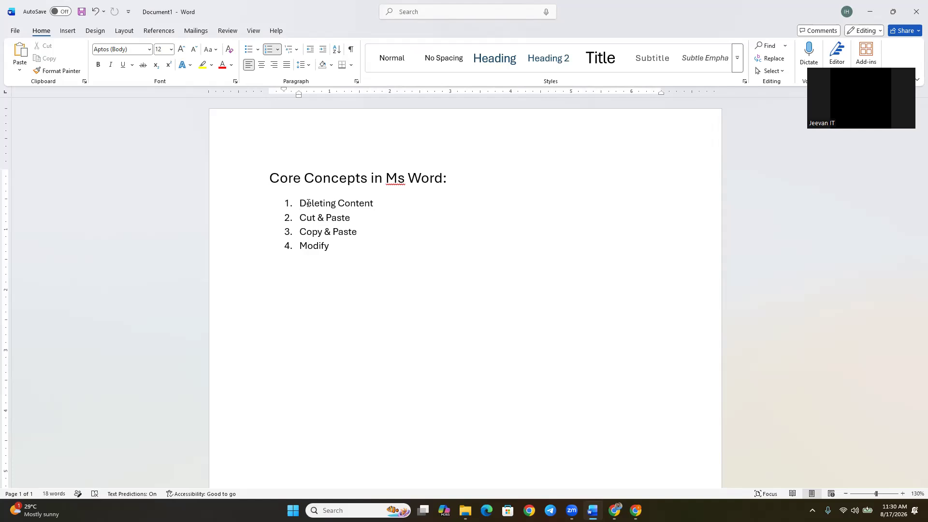
key(ctrl+z)
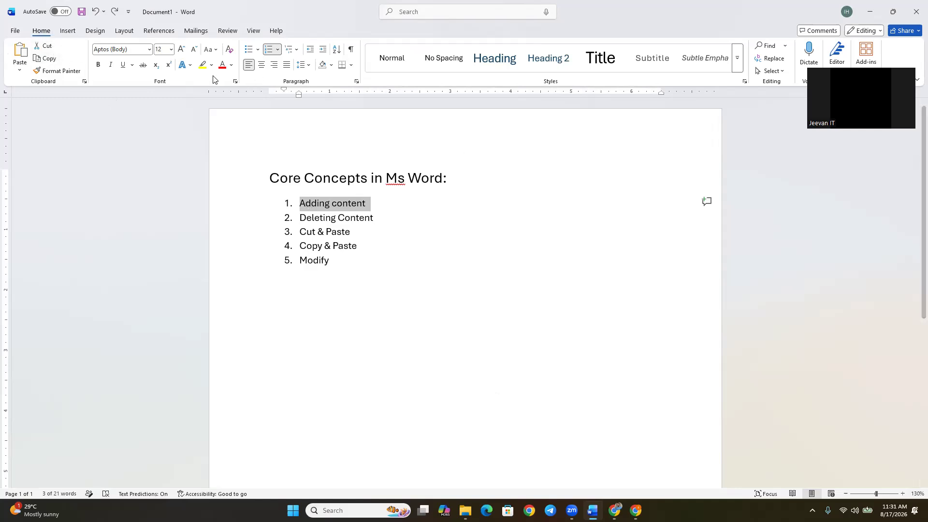
right_click(356, 270)
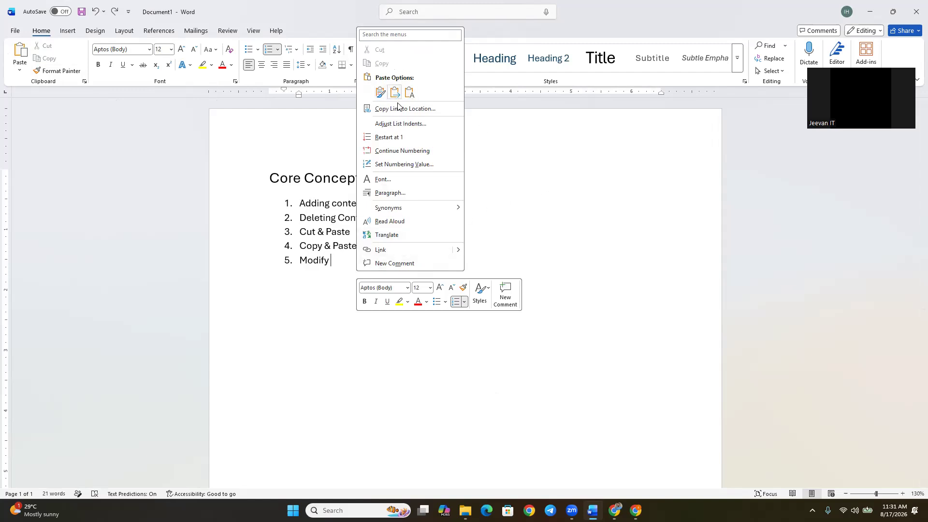
key(Escape)
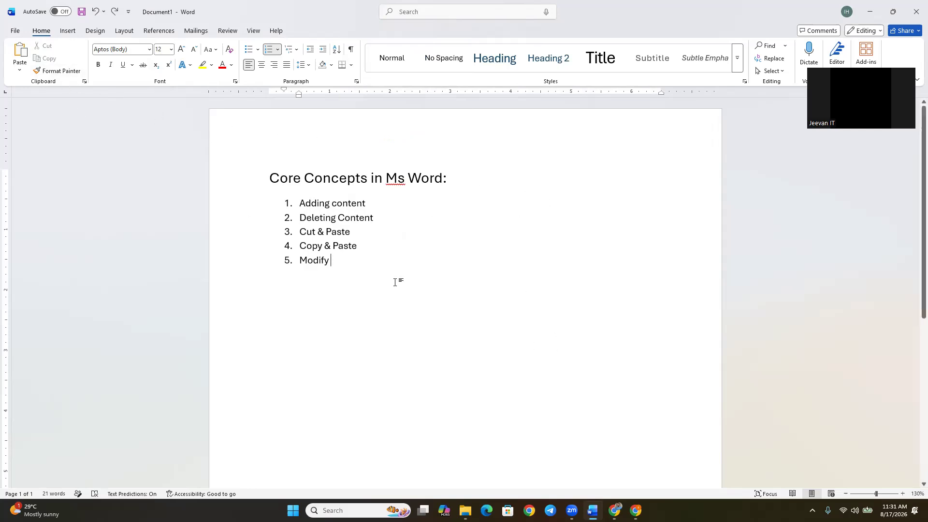
drag(865, 65, 855, 193)
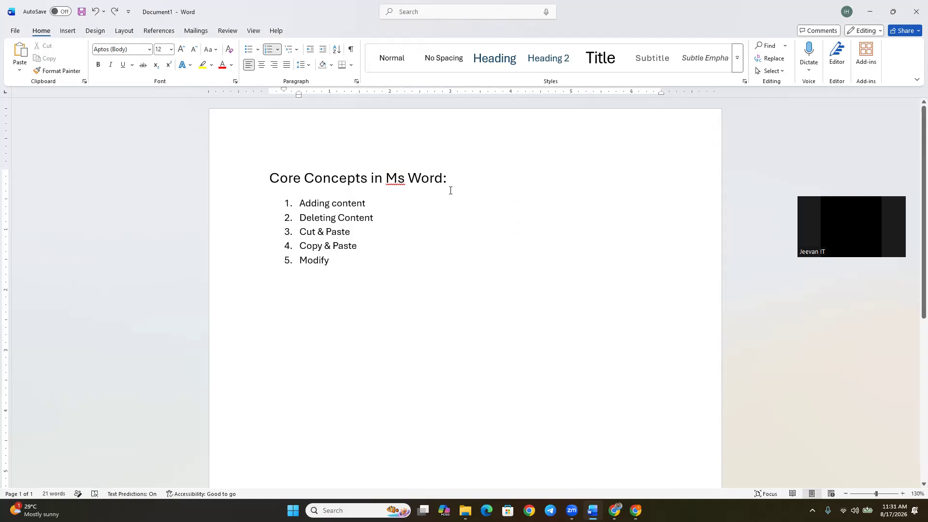
Select the whole "Core Concepts in Ms Word:" heading line and clear the selection.
drag(269, 179, 456, 180)
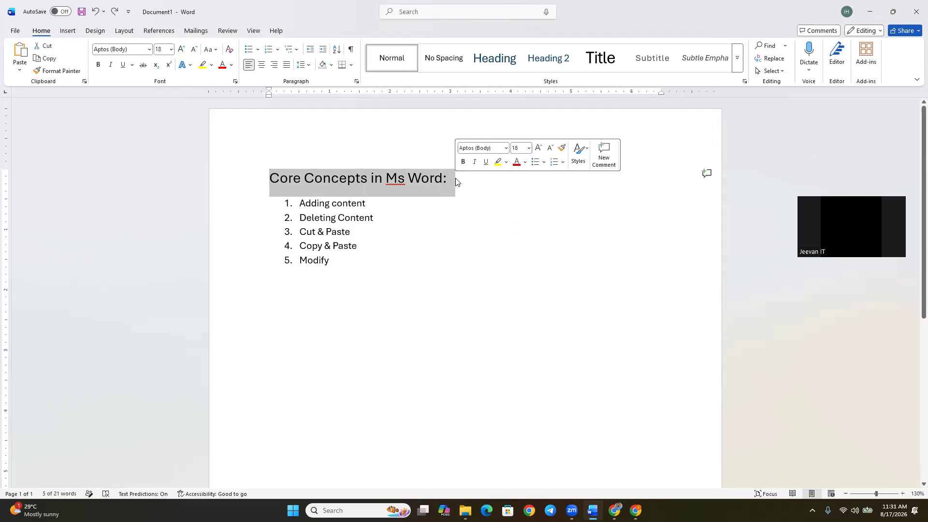
click(364, 203)
drag(269, 178, 458, 177)
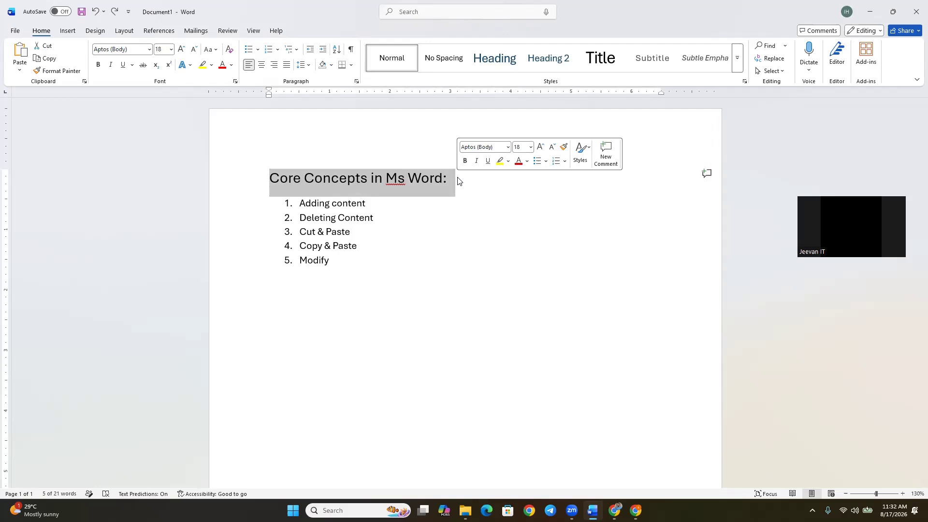
click(364, 222)
Replace "Ms" with "MicroSoft" in the heading line.
click(405, 178)
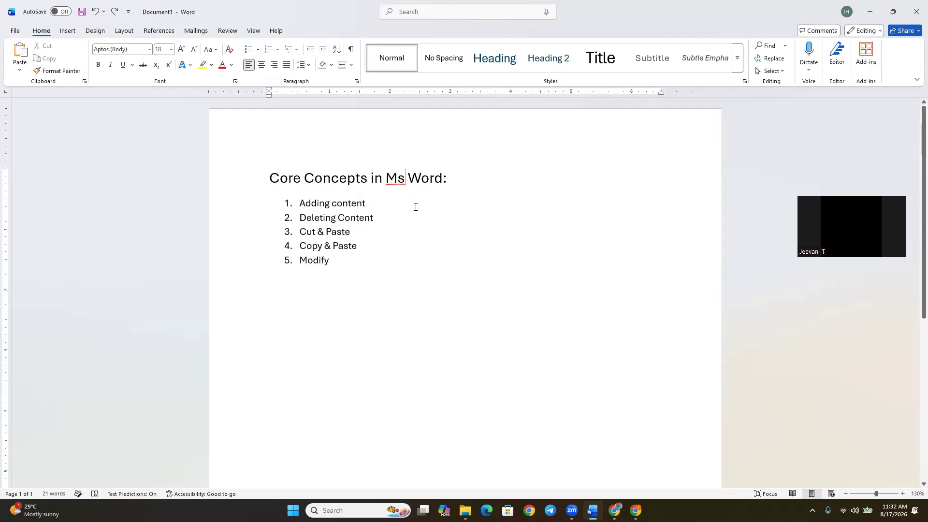
key(BackSpace)
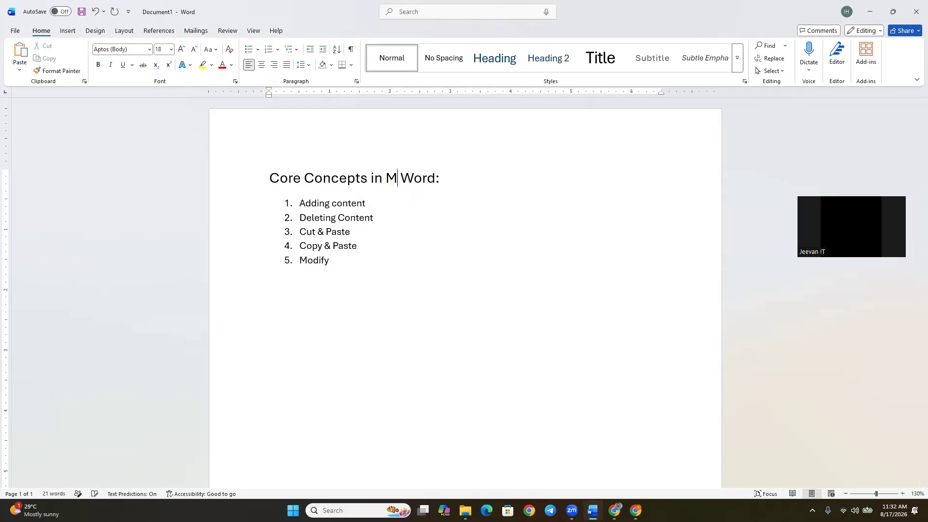
text(icroSoft)
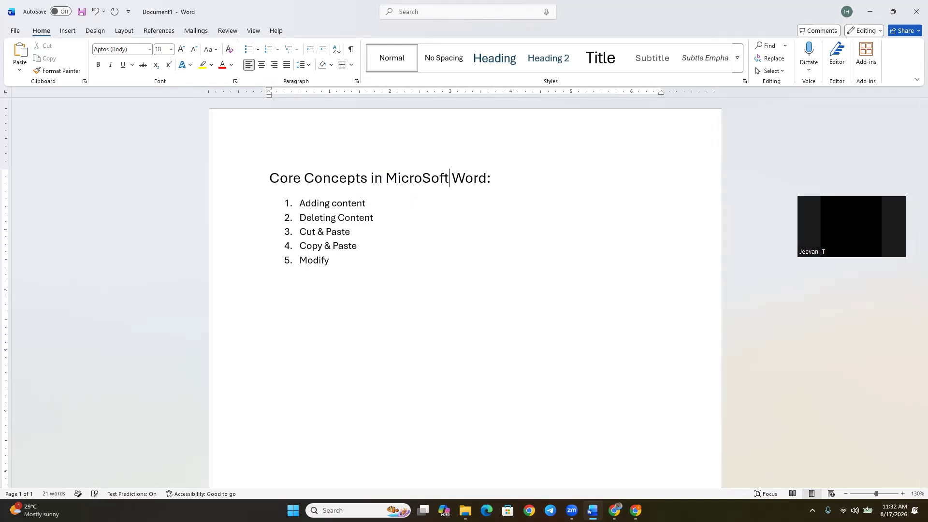
click(498, 173)
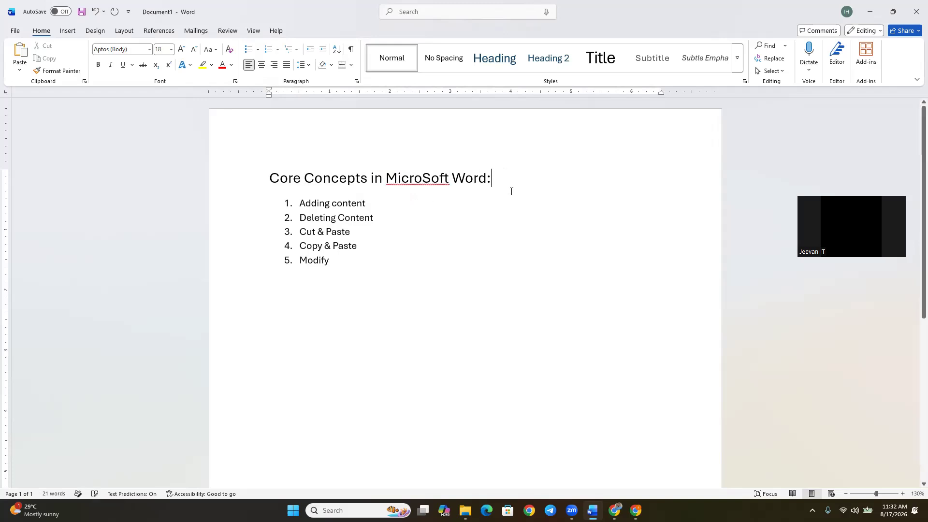
Correct the flagged word in the heading with the suggested spelling "Microsoft".
click(423, 178)
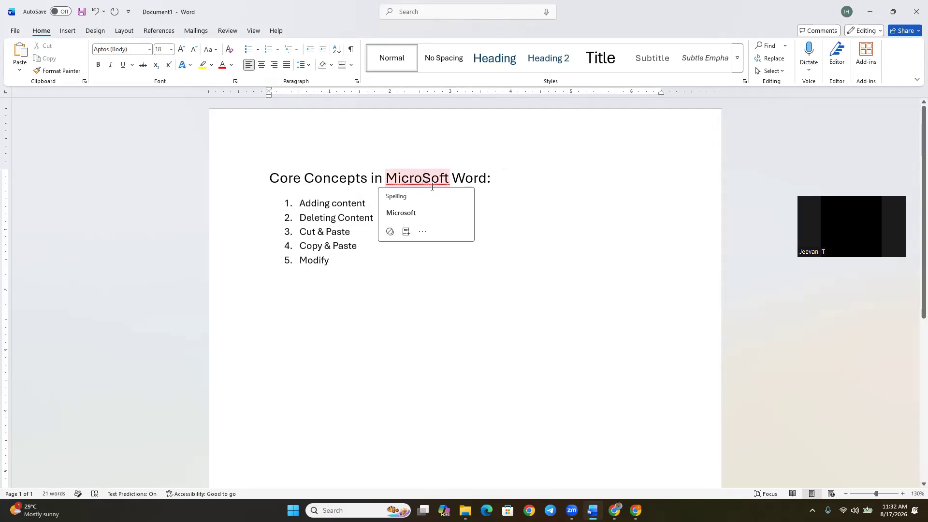
click(404, 212)
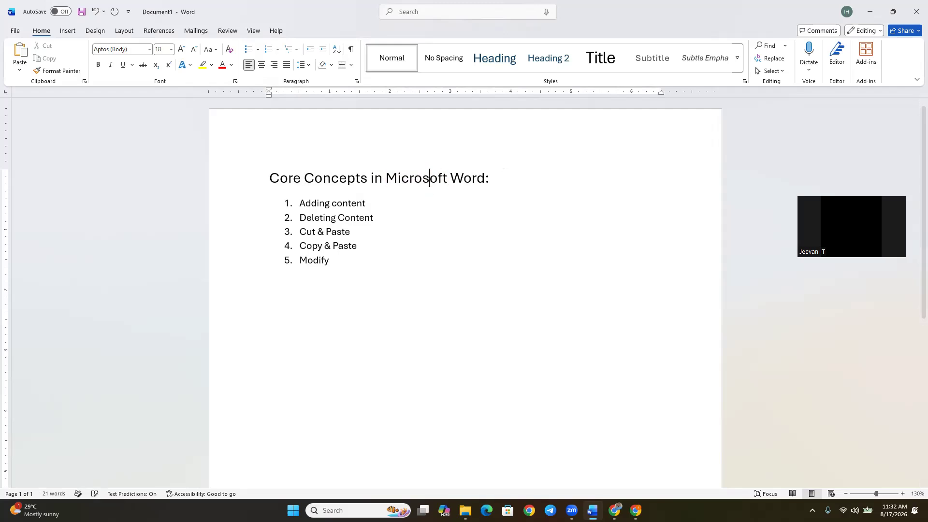
click(472, 240)
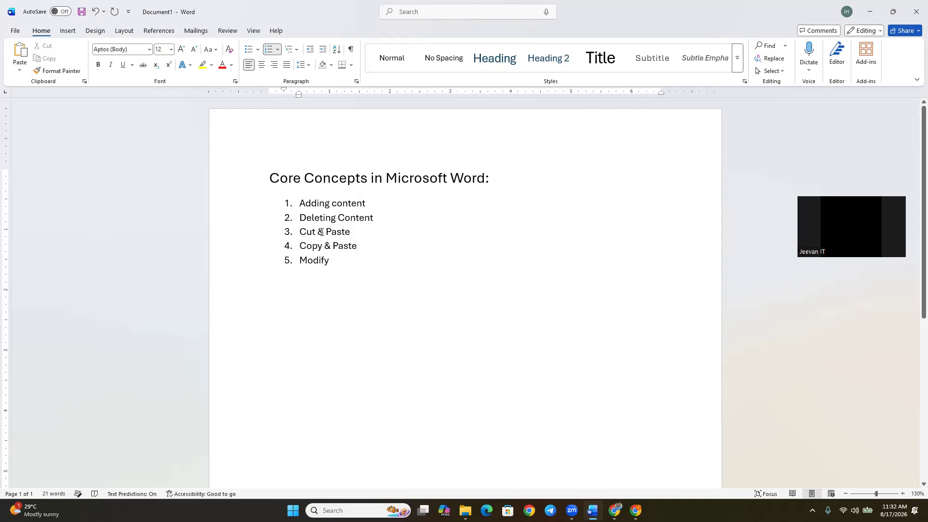
Highlight the "Cut & Paste" list item and the heading line in turn, clearing each selection.
drag(301, 232, 359, 232)
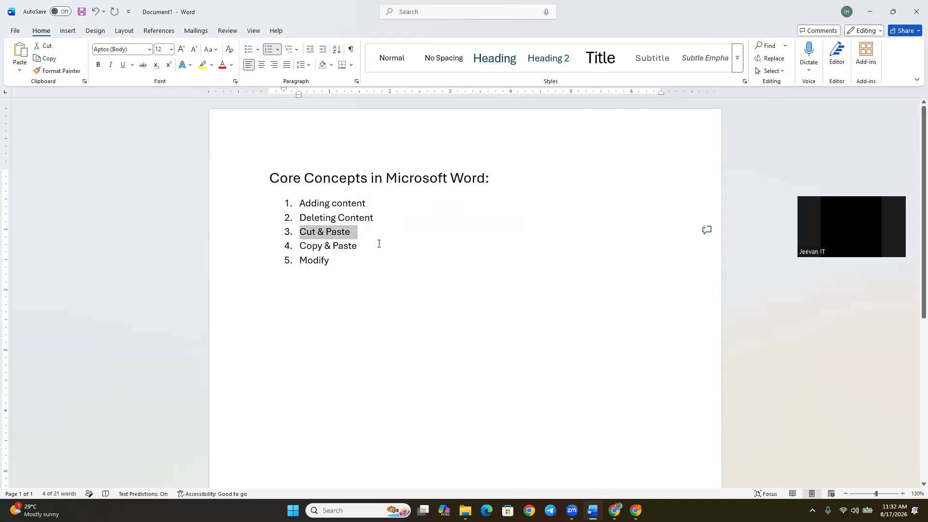
click(379, 243)
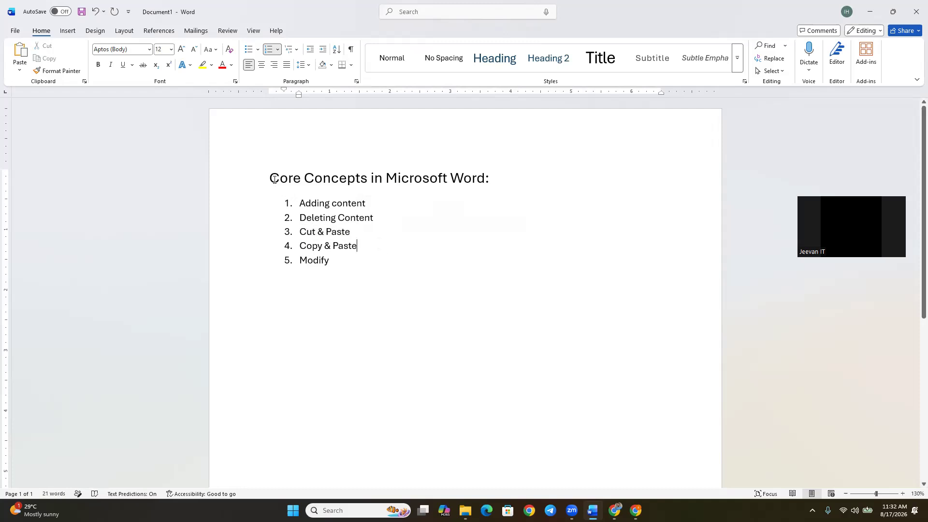
drag(269, 178, 493, 178)
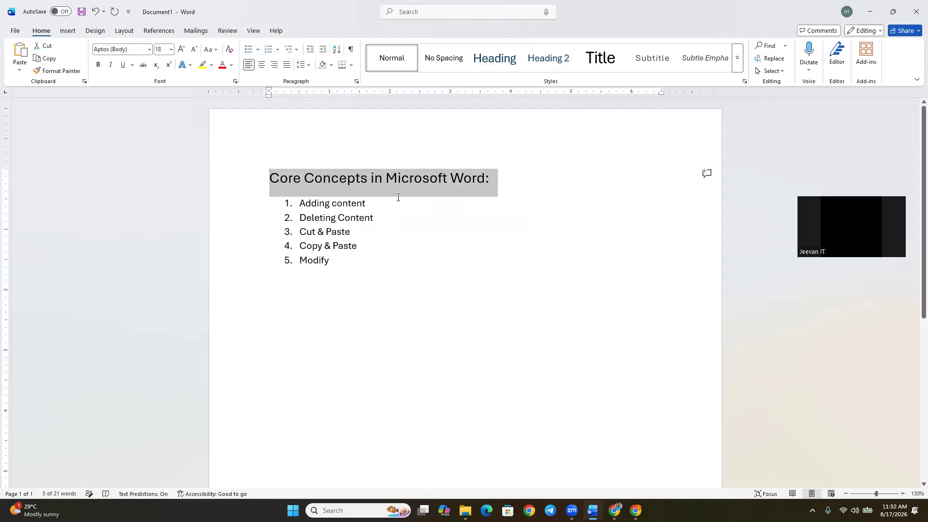
click(280, 286)
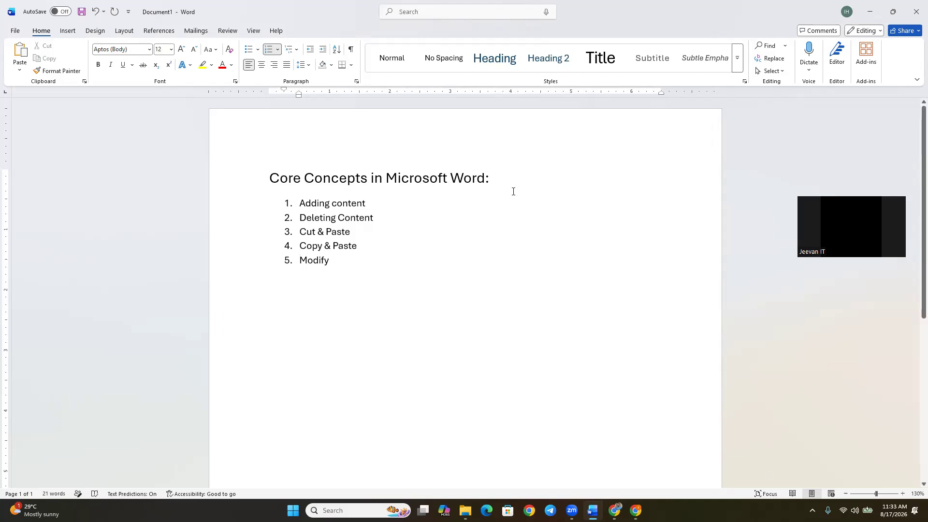
Select the heading from its end back to its start and look at the cut and copy commands offered for it.
drag(497, 178, 283, 174)
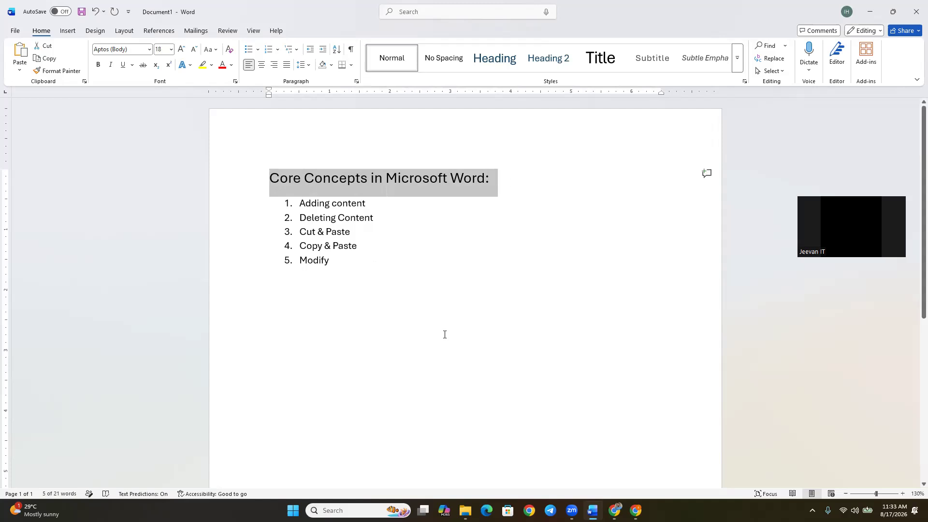
click(505, 179)
drag(505, 179, 281, 177)
right_click(300, 177)
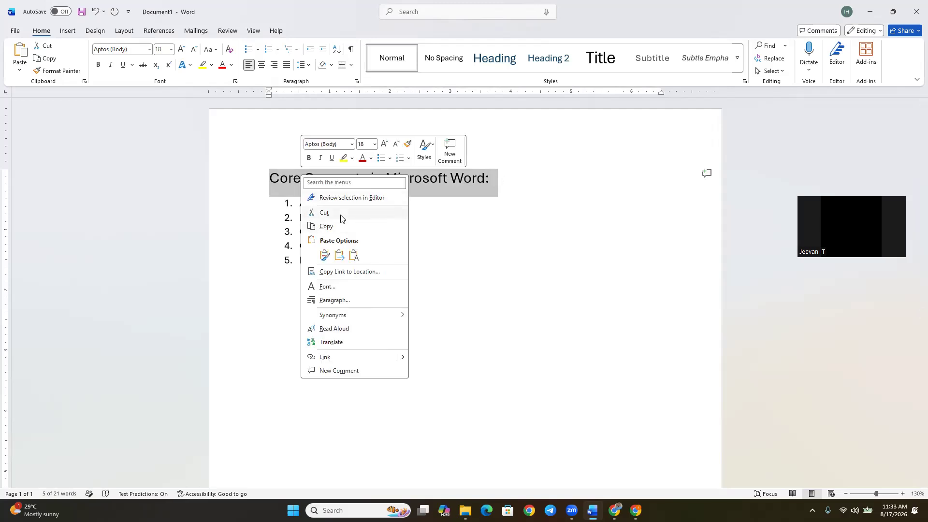
click(555, 193)
click(383, 314)
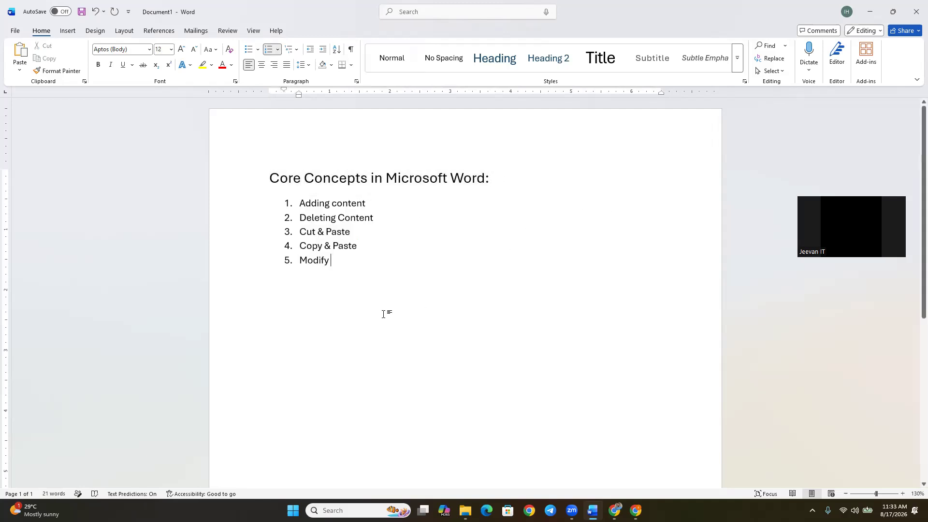
Append an arrow and the shortcuts "ctrl +X & Ctrl +V" to the "Cut & Paste" list item.
text(--)
text(> ctr)
text(l +X)
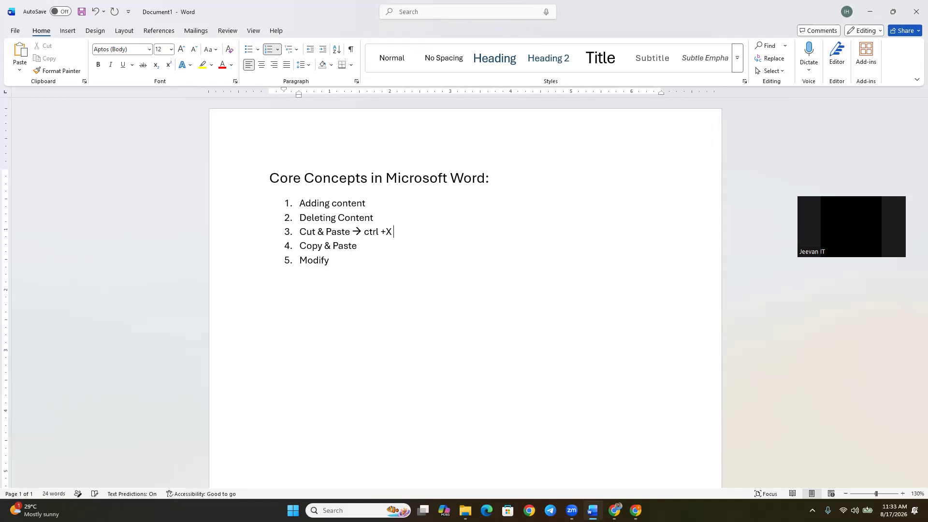
text(-)
key(BackSpace)
text(& Ctrl +V)
Capitalize the first "ctrl" in the third list item so it reads "Ctrl +X".
click(370, 232)
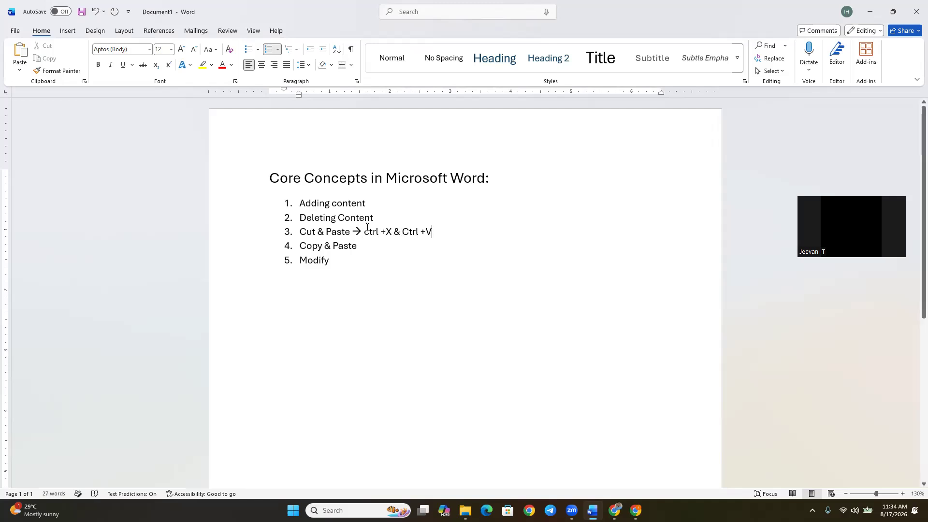
key(BackSpace)
text(C)
Try different ways of selecting the whole heading line, clearing the selection each time.
drag(493, 178, 276, 191)
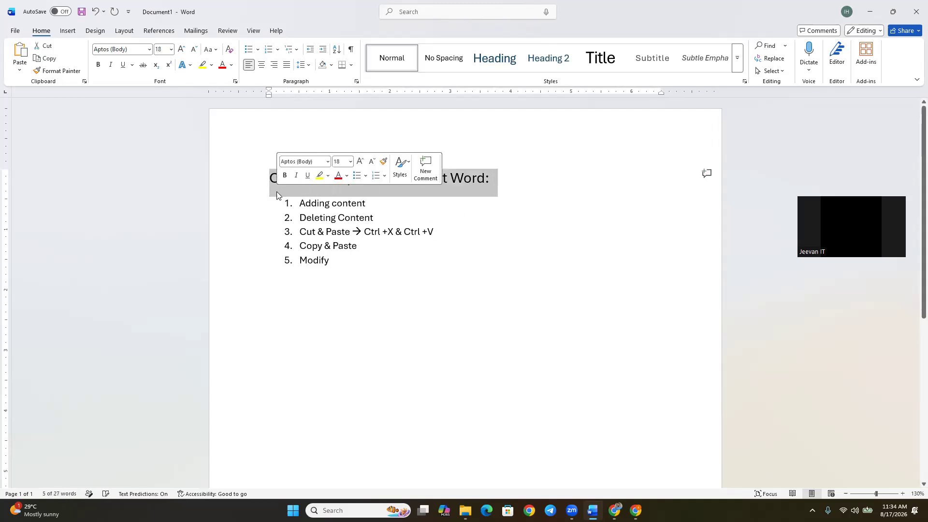
click(495, 175)
drag(495, 175, 270, 183)
click(421, 180)
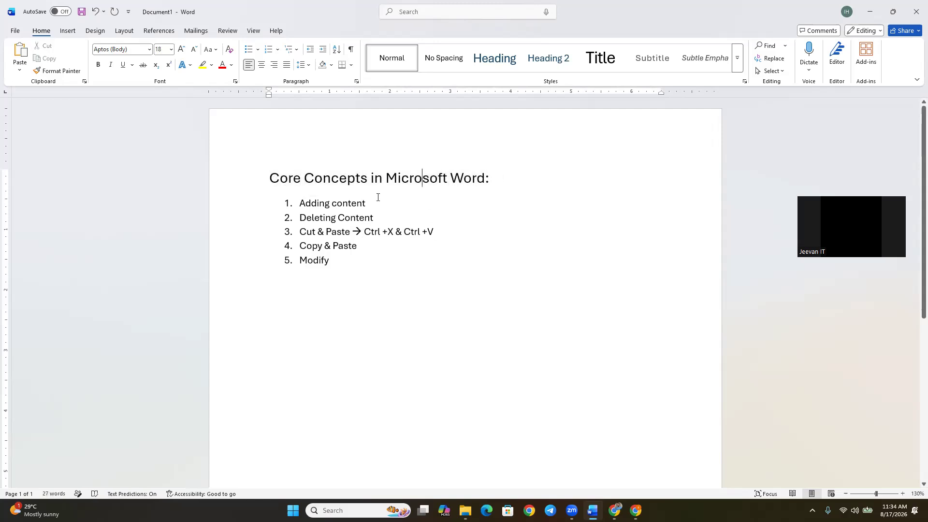
click(272, 177)
triple_click(277, 180)
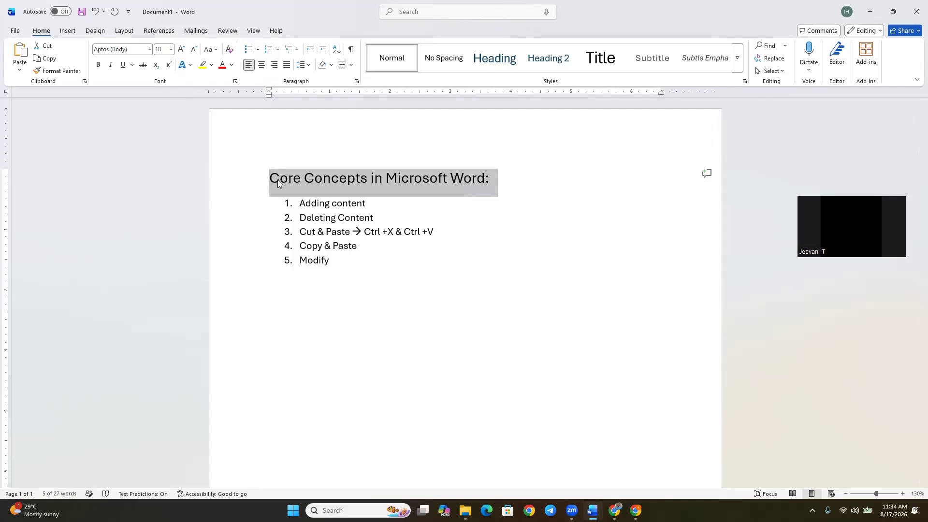
click(503, 181)
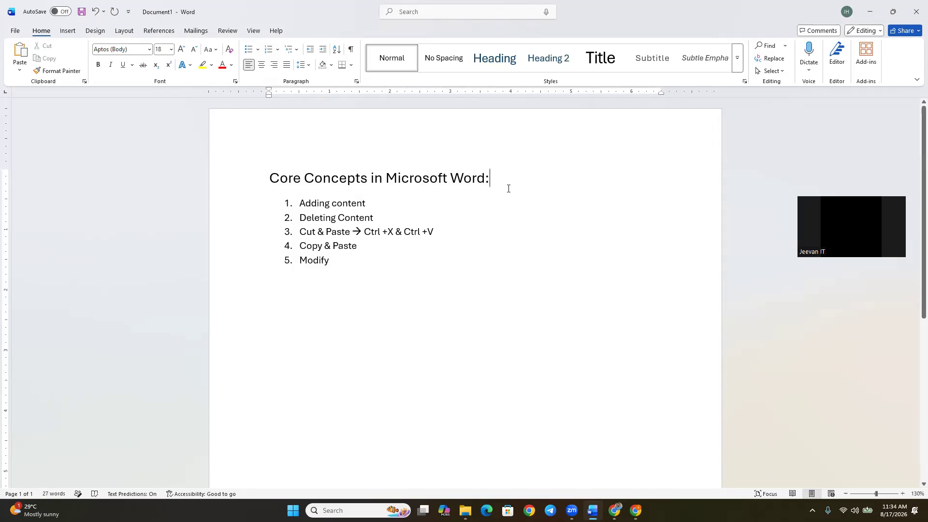
key(shift+Left)
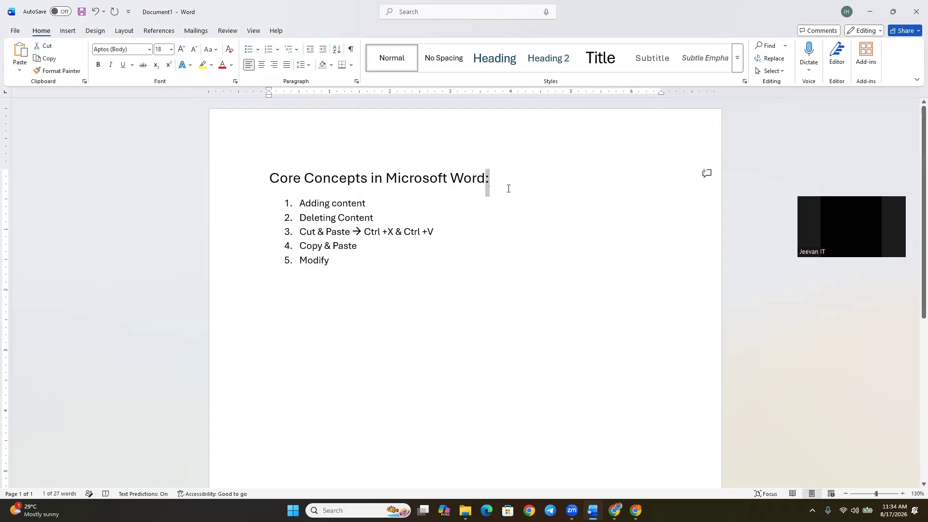
triple_click(508, 188)
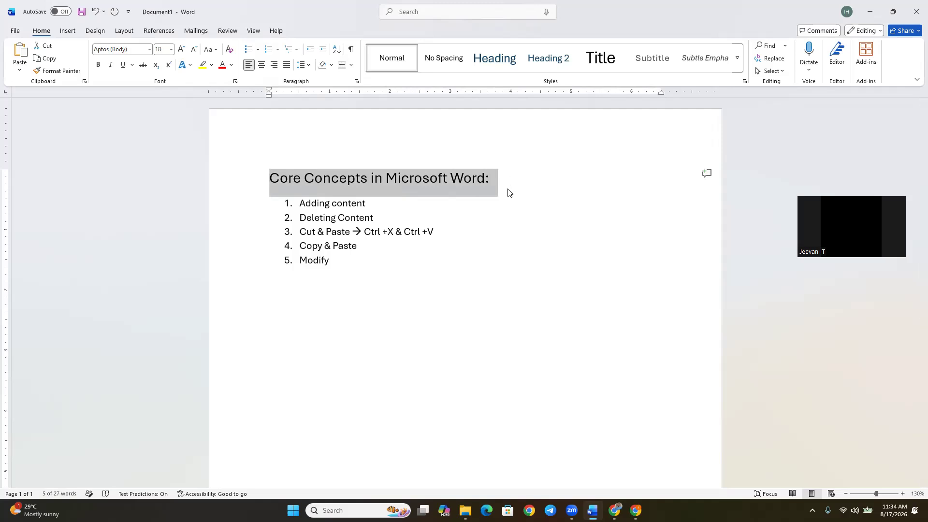
click(375, 186)
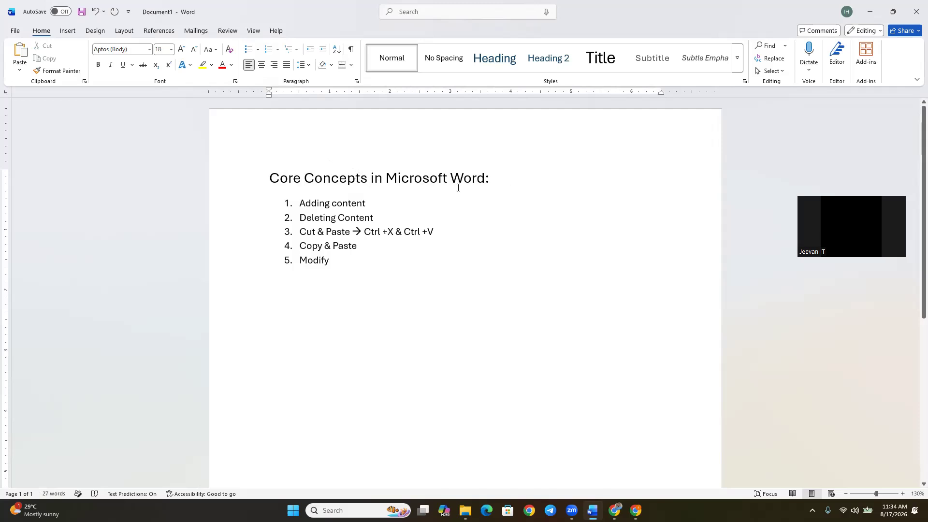
Extend a selection backwards one character at a time from the end of the heading to cover "Microsoft Word:".
click(494, 179)
key(shift+Left)
key(shift+Left)
key(shift+Left)
key(shift+Left)
key(shift+Left)
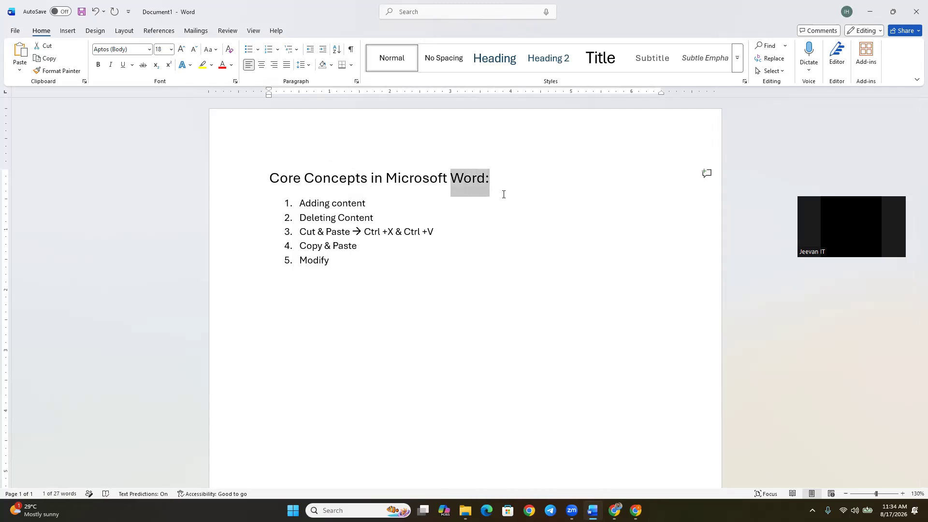
key(shift+Left)
key(shift+Left)
key(shift+Left)
key(shift+Left)
key(shift+Left)
key(shift+Left)
key(shift+Left)
key(shift+Left)
key(shift+Left)
key(shift+Left)
key(shift+Left)
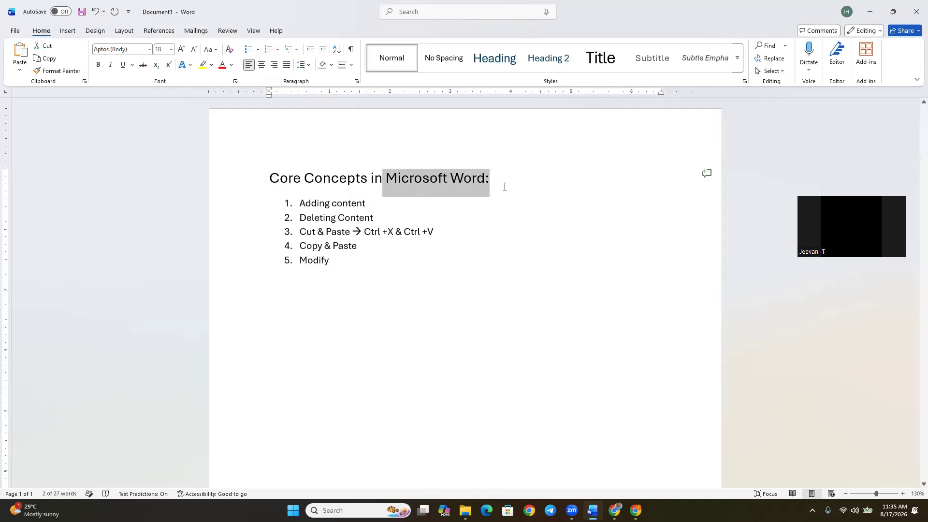
Select the heading from its start and extend the selection line by line through the last list item, "Modify".
click(506, 175)
key(Home)
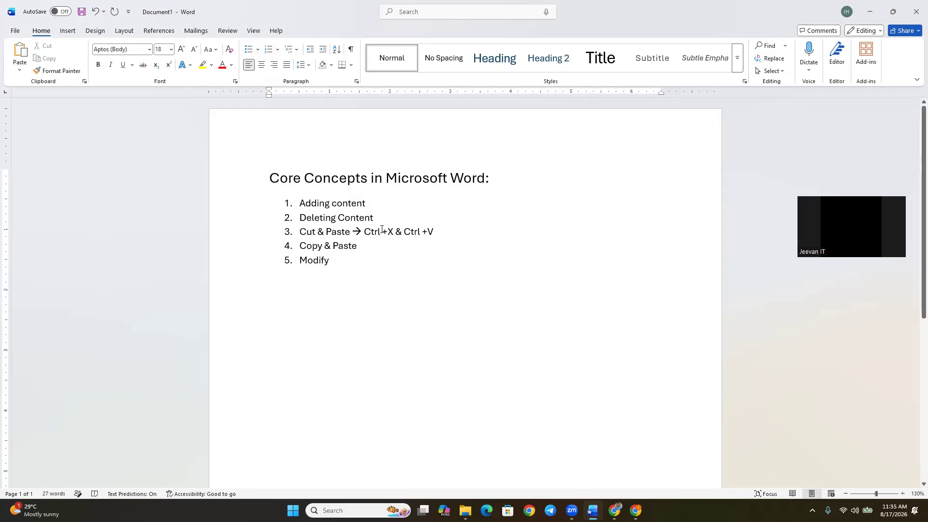
key(shift+End)
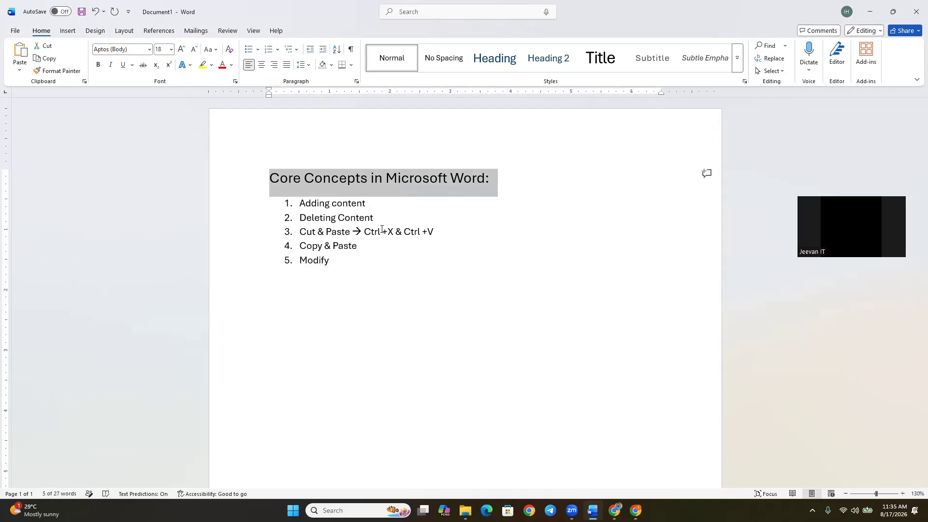
key(shift+Down)
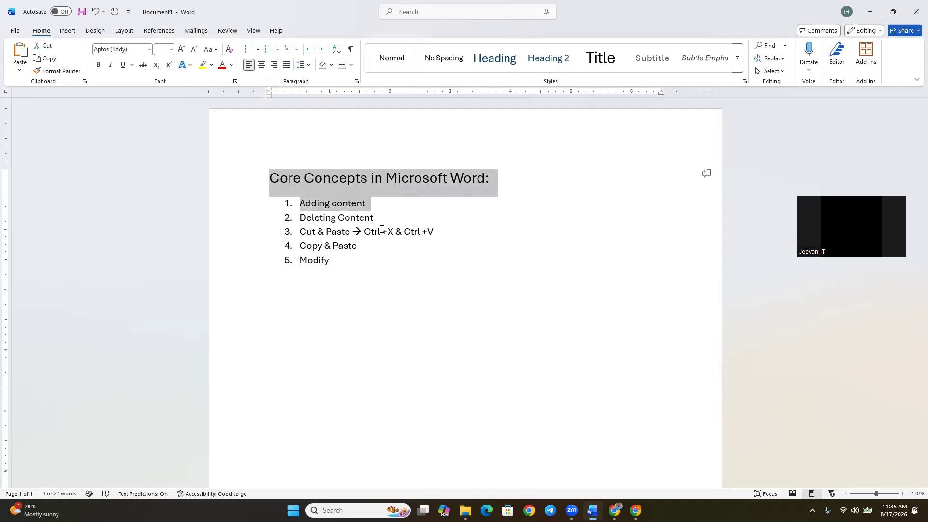
key(shift+Down)
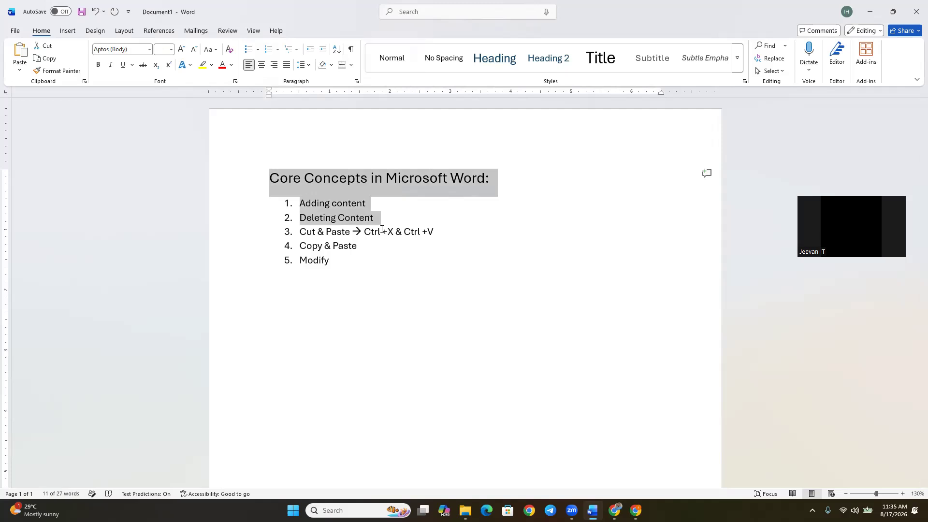
key(shift+Down)
key(shift+Down)
key(shift+Down)
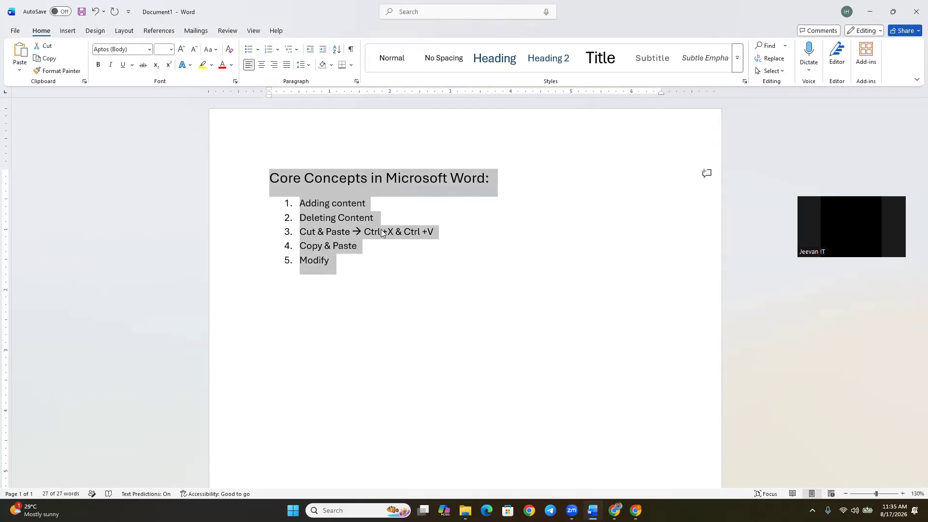
Extend a selection upward line by line from the end of "Modify" to the start of the heading, and clear it.
key(Right)
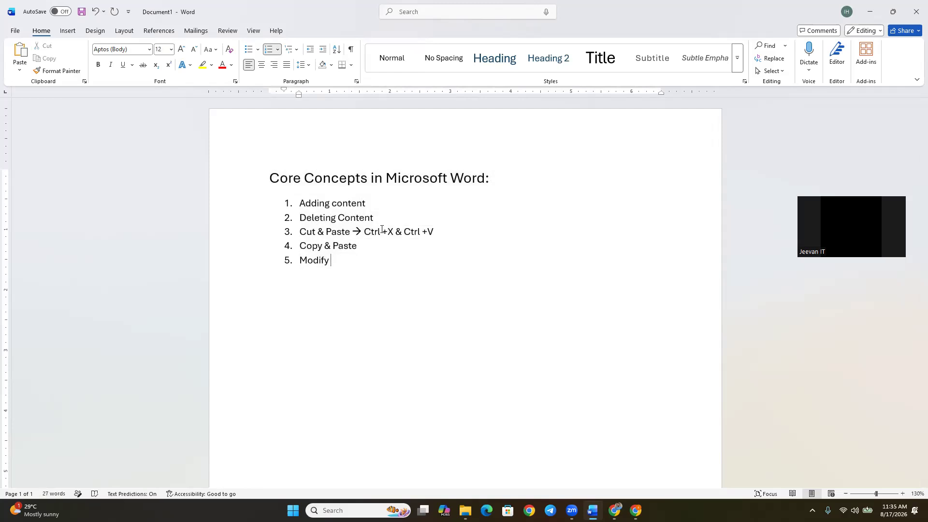
key(shift+Up)
key(shift+Up)
key(shift+Up)
key(shift+Up)
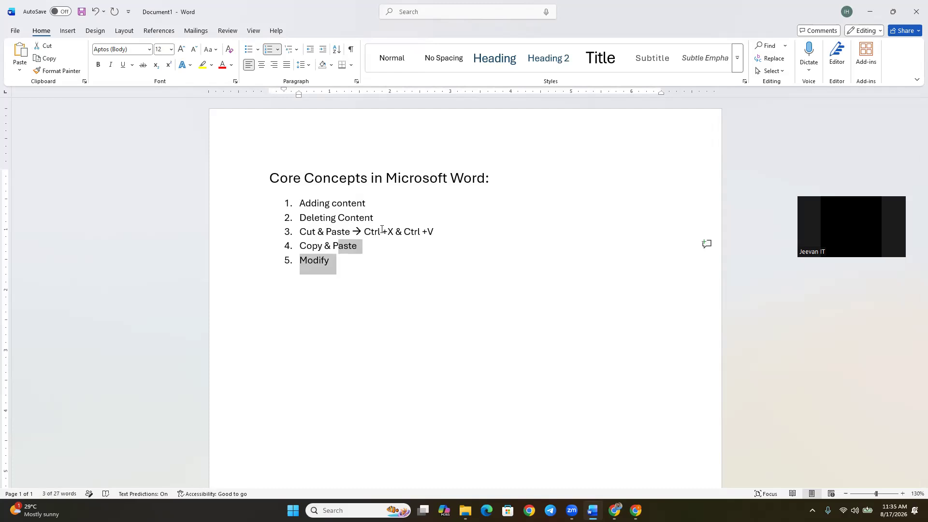
key(shift+Up)
key(shift+Home)
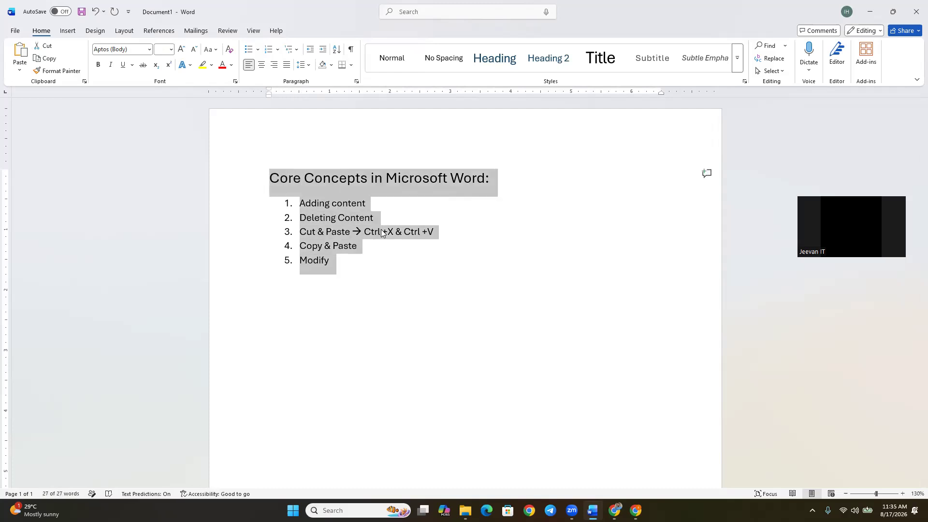
click(404, 208)
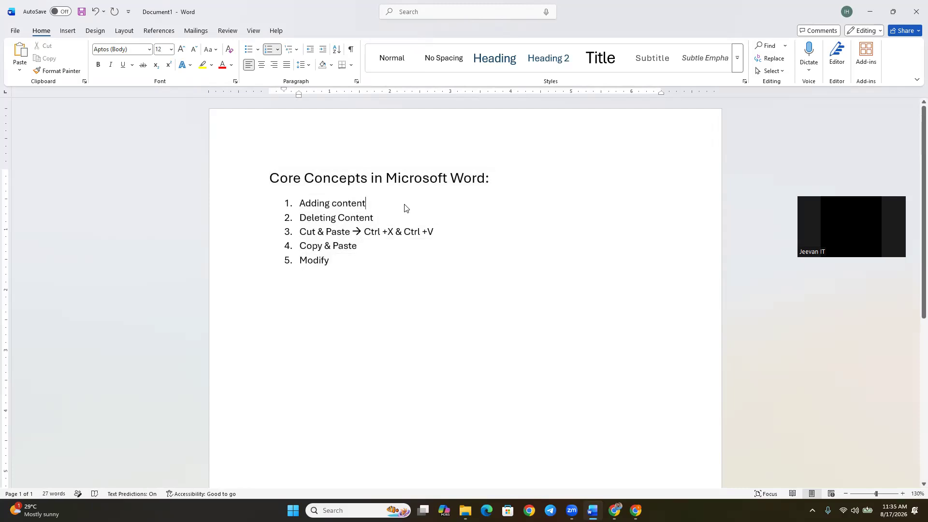
Select the whole document and clear the selection, and do the same for only the heading line.
click(271, 177)
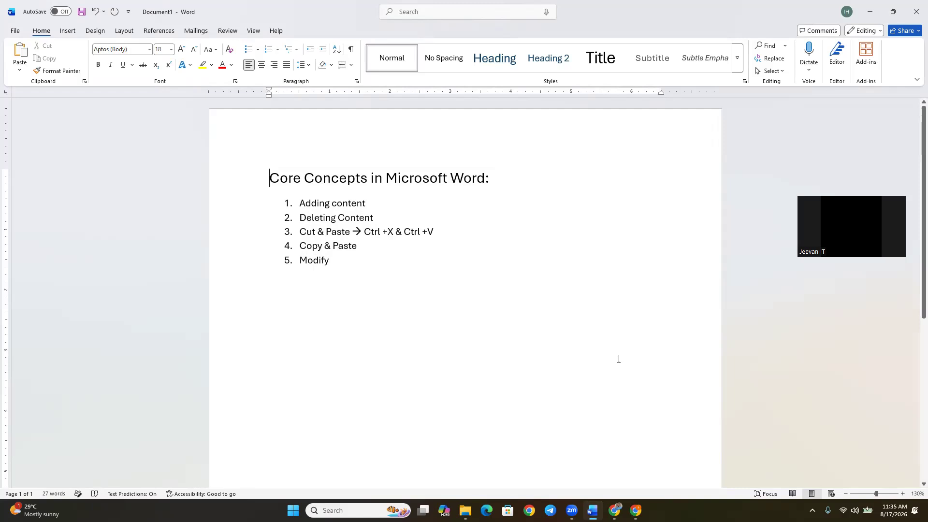
key(ctrl+a)
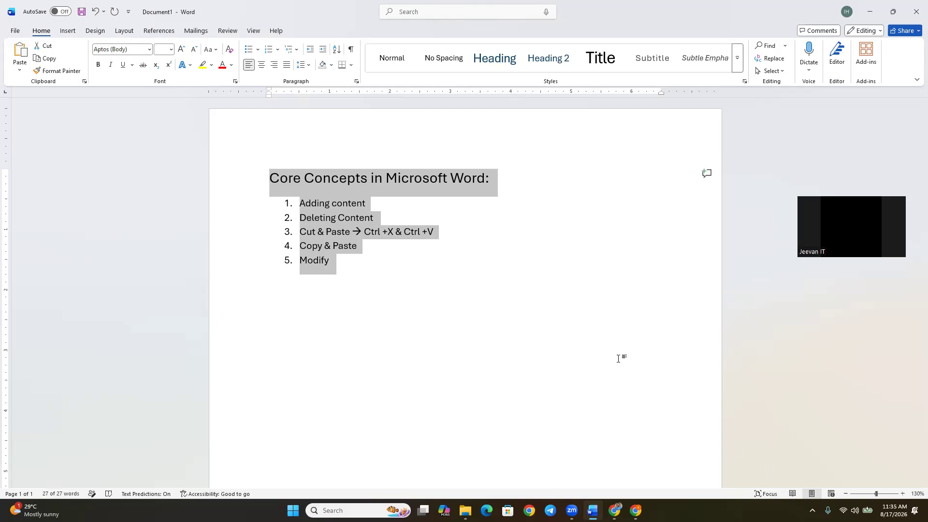
click(521, 184)
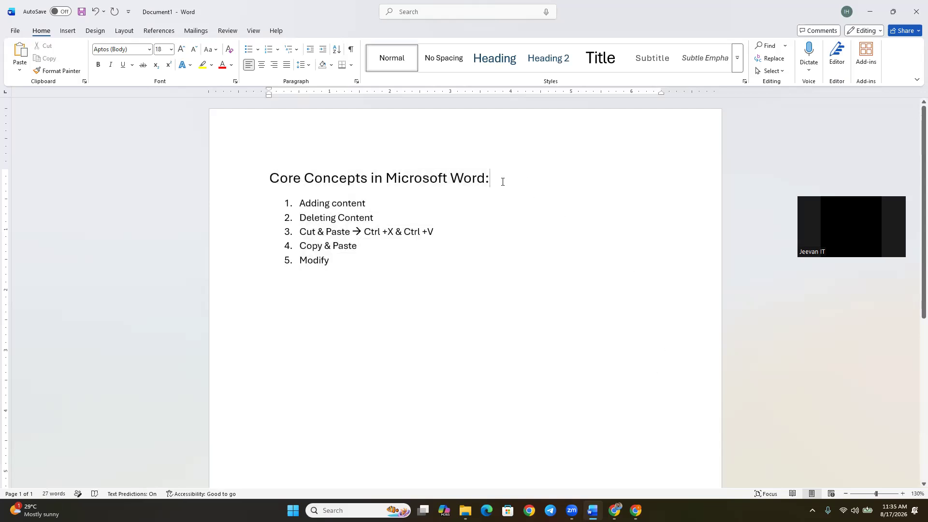
click(271, 182)
key(shift+Down)
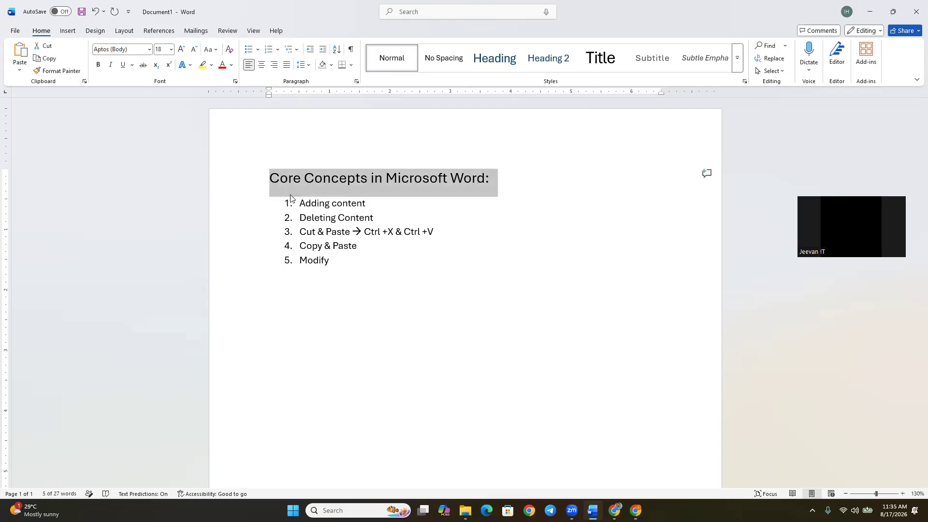
key(Left)
Select from "Deleting Content" to the end of the list, and from the end of that item back to the document start, clearing each selection.
click(302, 213)
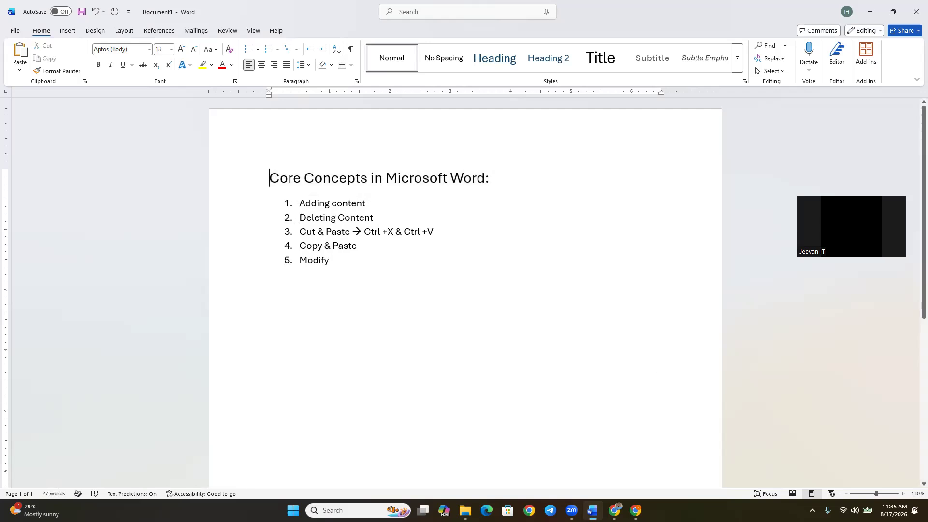
shift+click(328, 273)
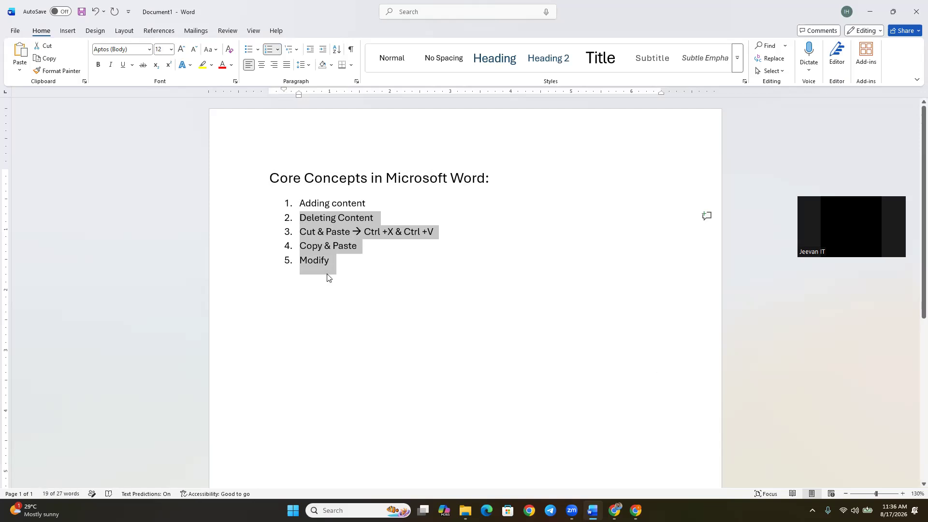
click(327, 232)
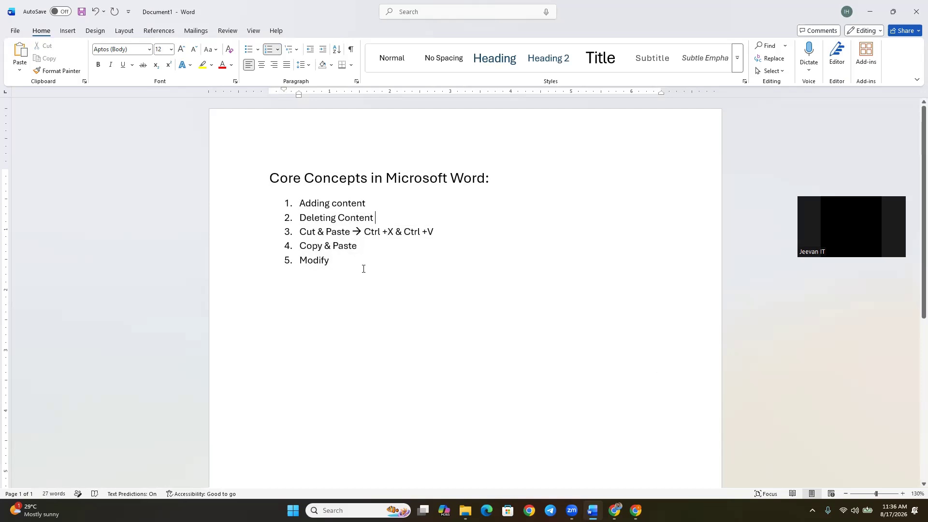
key(ctrl+shift+Home)
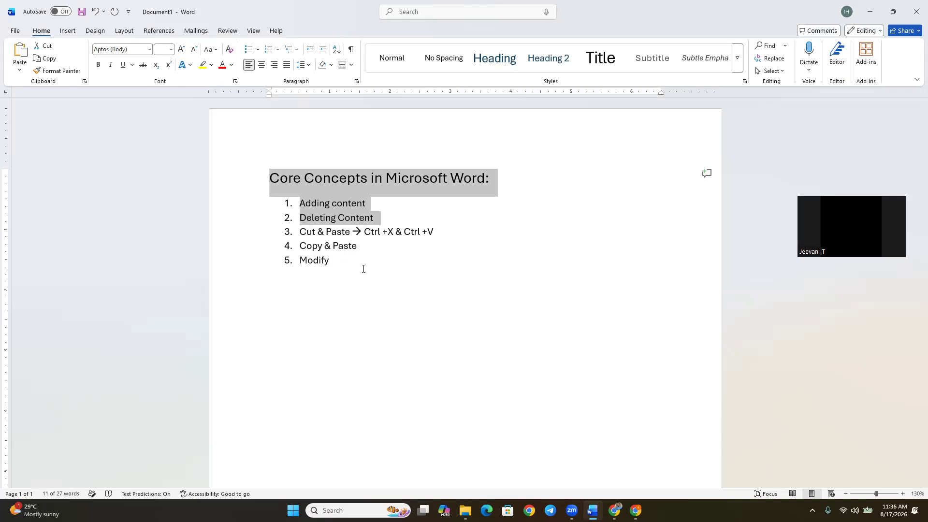
click(385, 220)
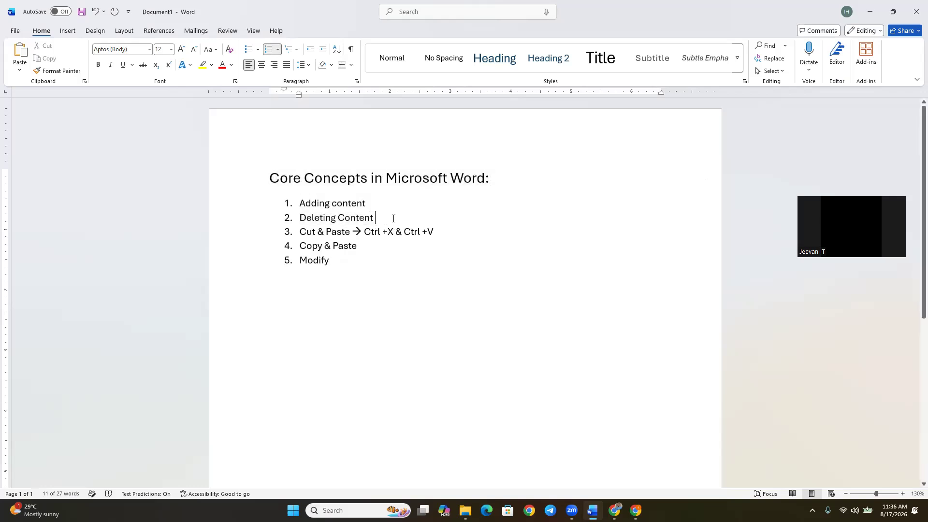
Add a sixth item "Selection" to the end of the numbered list.
click(327, 262)
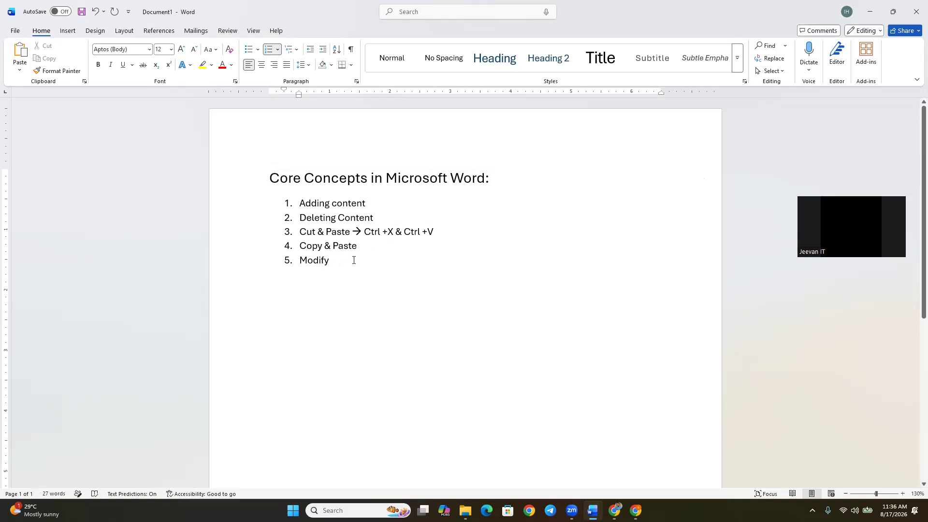
key(Return)
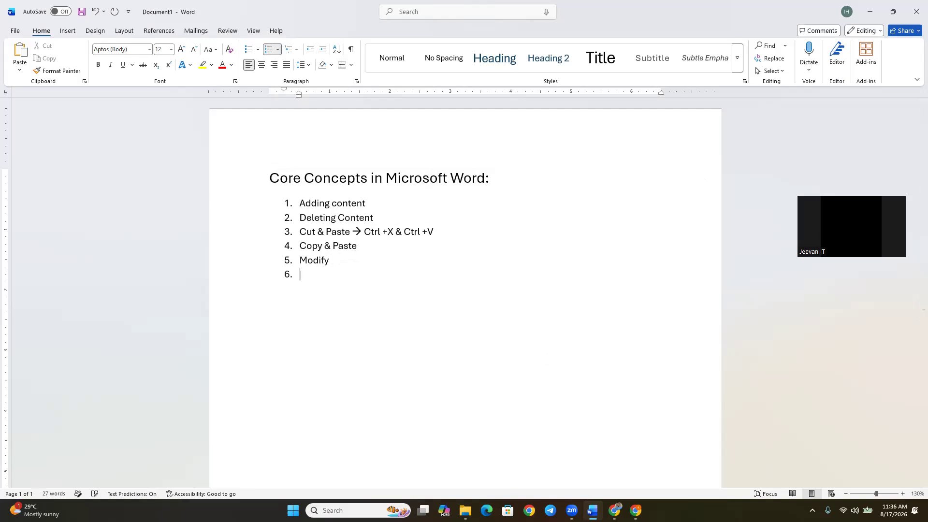
text(Selection)
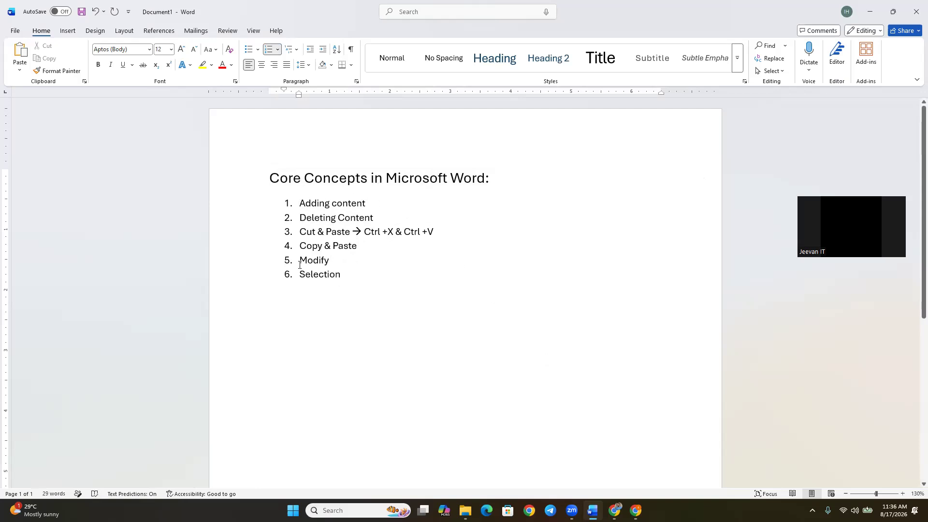
Try selecting the last two list items and parts of the heading line, clearing each selection.
drag(300, 265, 366, 284)
click(352, 279)
drag(269, 178, 315, 183)
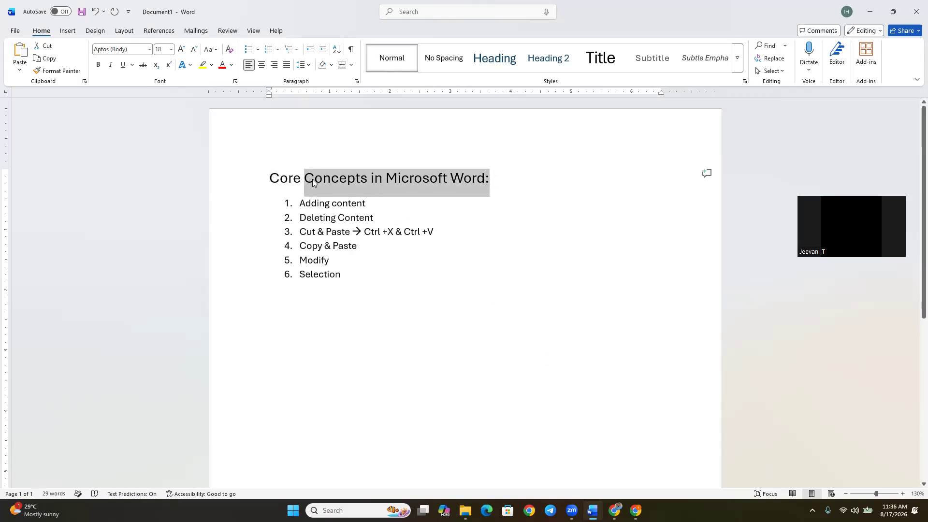
click(280, 178)
click(263, 180)
End the numbered list after "Selection" and start a plain-text note below it with "Shift + End →".
click(408, 310)
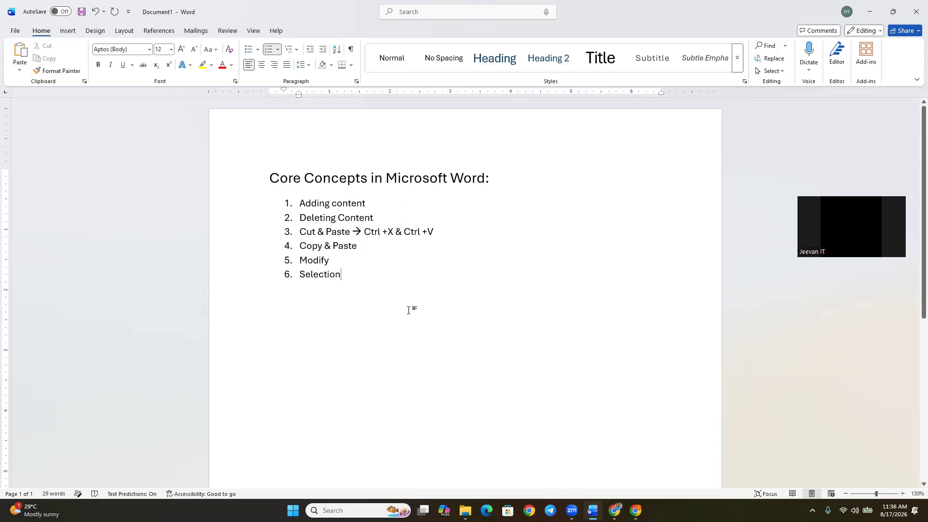
key(Return)
key(Return)
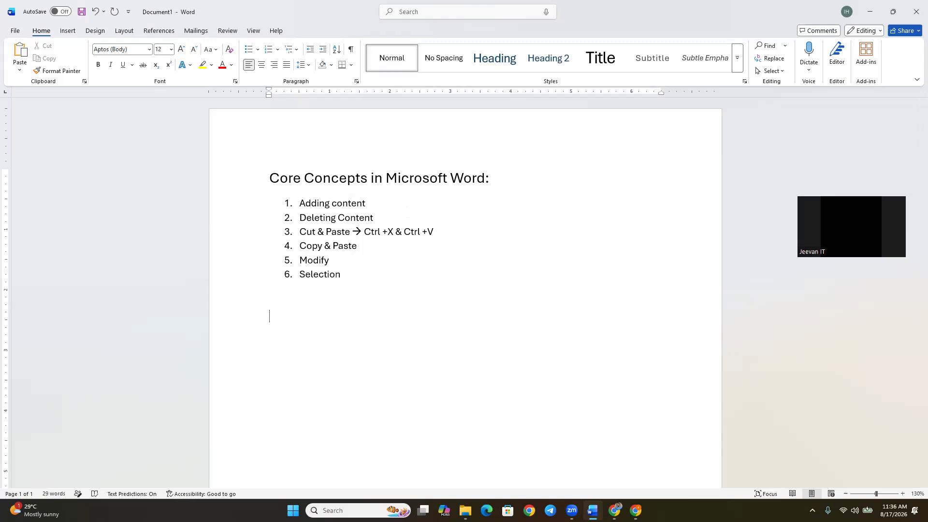
text(shift + )
text(E)
text(nd )
text(-->)
Complete the Shift + End note with "it select from cursor point to line ending position", correcting the spelling of "ending".
text(it select)
text( from )
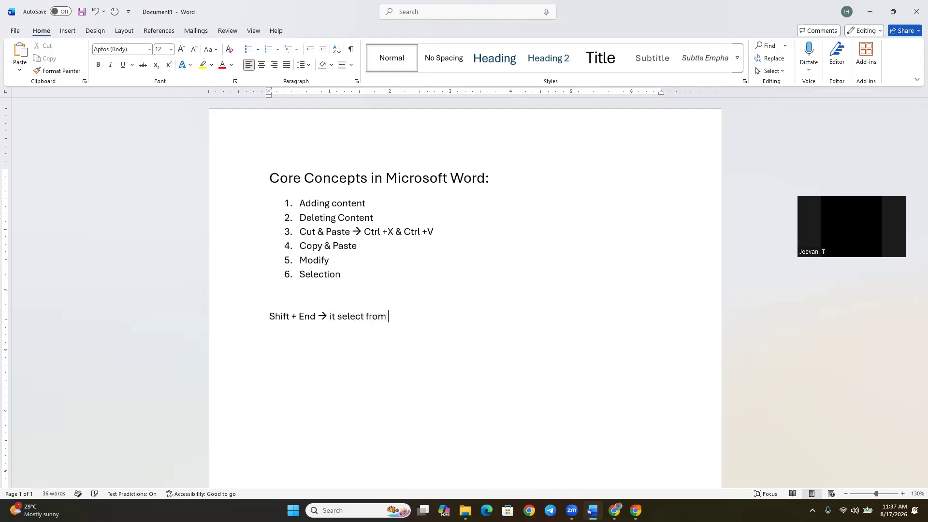
text(cursor point to line eding po)
key(BackSpace)
key(BackSpace)
key(BackSpace)
key(BackSpace)
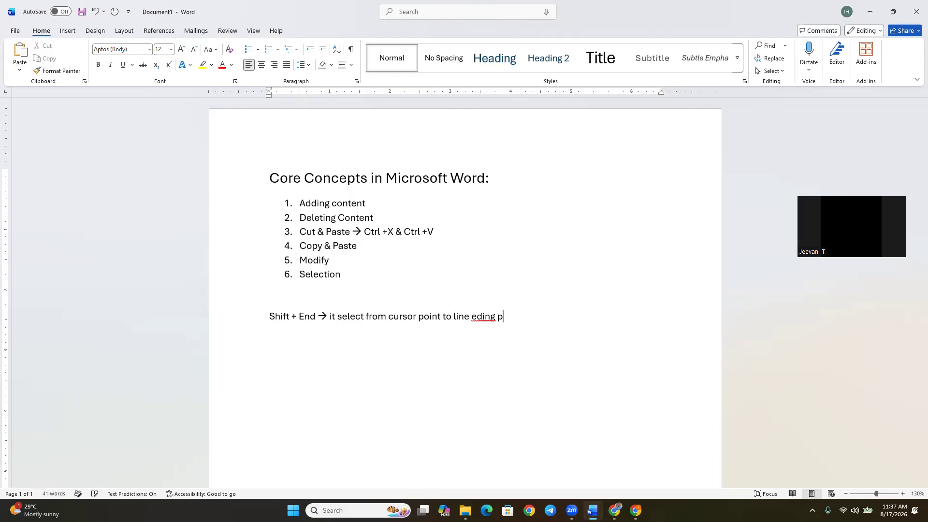
key(BackSpace)
key(BackSpace)
key(BackSpace)
text(nding position)
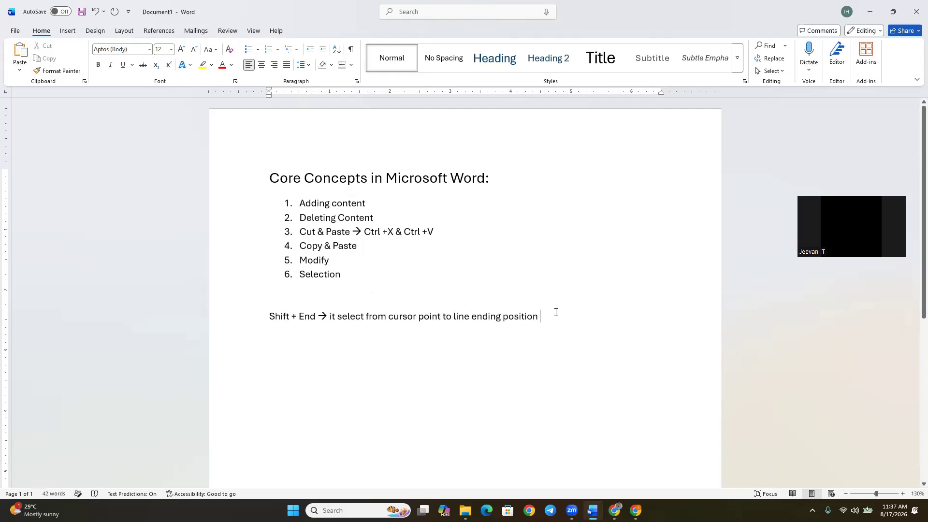
Correct "select" to "selects" in the Shift + End note using the suggested correction.
key(Return)
right_click(350, 316)
click(413, 347)
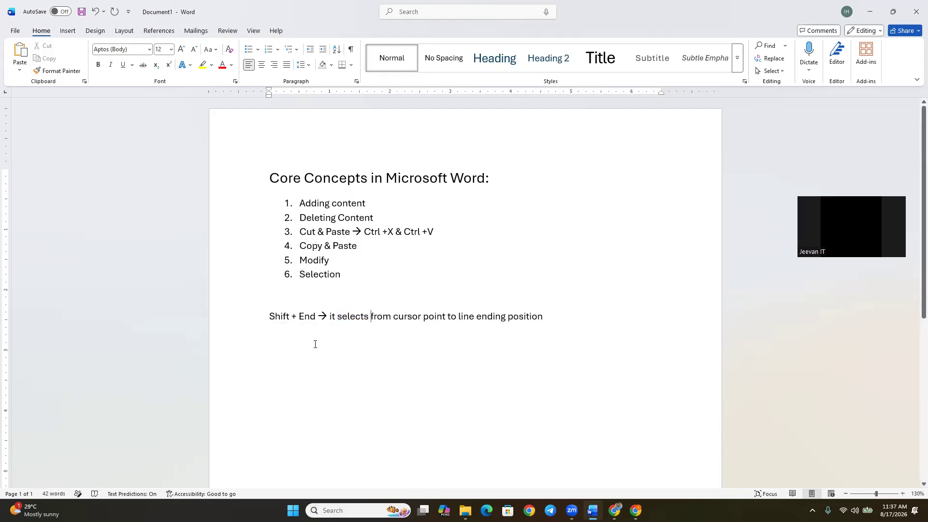
Start a second note on a new line below the first with "Shift + Home →".
click(595, 313)
key(Return)
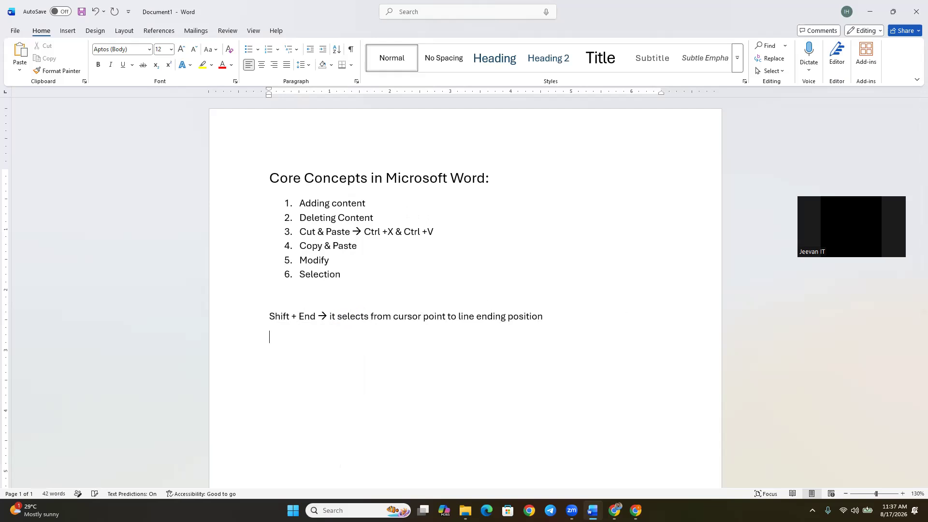
text(Shift)
text( +)
text( Home)
text( -->)
text(it s)
Complete the Shift + Home note with "it selects from cursor point to line beginning position".
key(Tab)
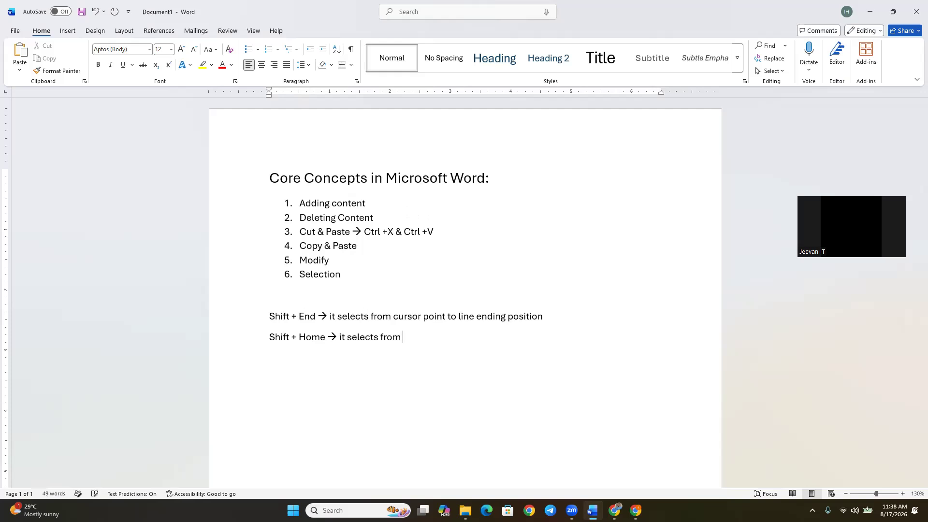
text(cursor)
key(Tab)
text(to line be)
key(Tab)
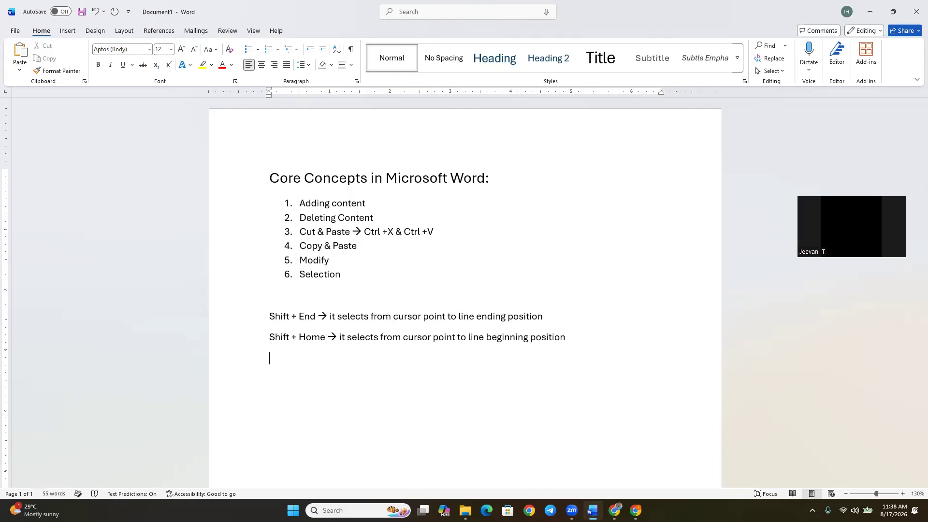
Add the note "Ctrl + A → Select All" on a new line, and try it by selecting the whole document and clearing the selection.
text(c)
key(BackSpace)
text(Ctrl+)
key(Return)
text(a)
key(BackSpace)
text(a)
key(BackSpace)
key(BackSpace)
key(BackSpace)
text(+ )
text(A )
text(--> Selec)
text(t All)
key(ctrl+a)
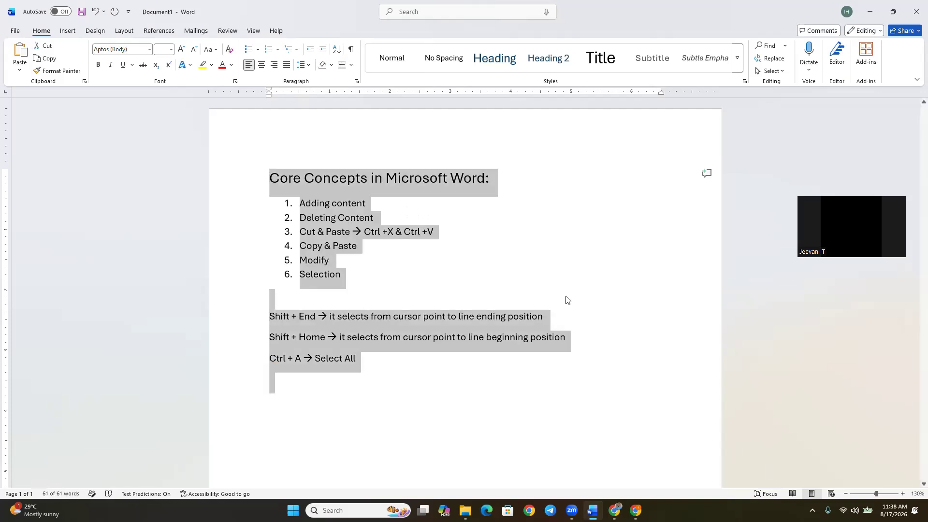
click(434, 365)
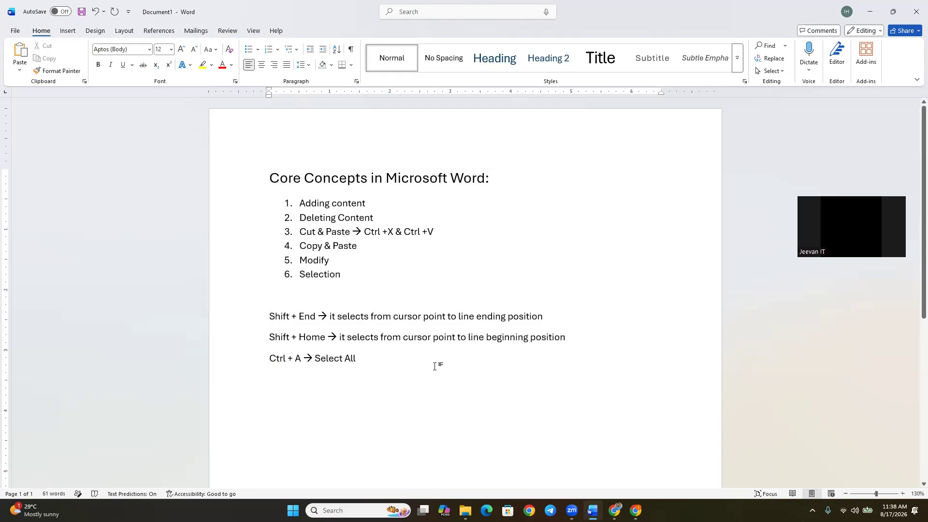
Insert a blank line above the Ctrl + A note, and select from the end of "Deleting Content" back to the document start.
click(583, 335)
key(Return)
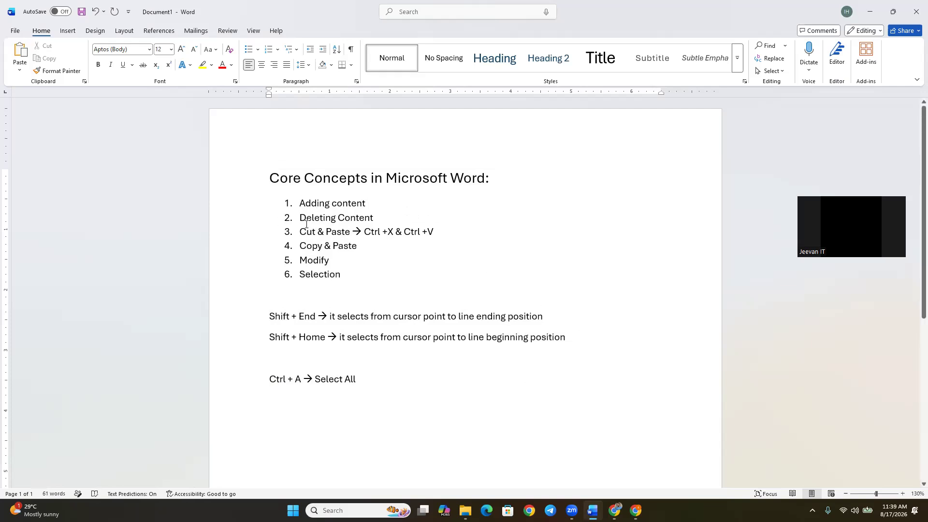
click(379, 219)
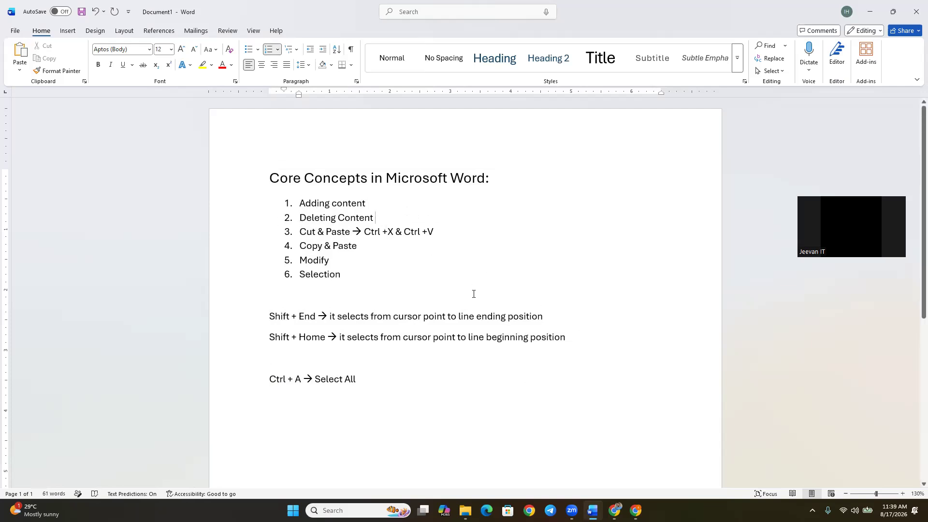
key(ctrl+shift+Home)
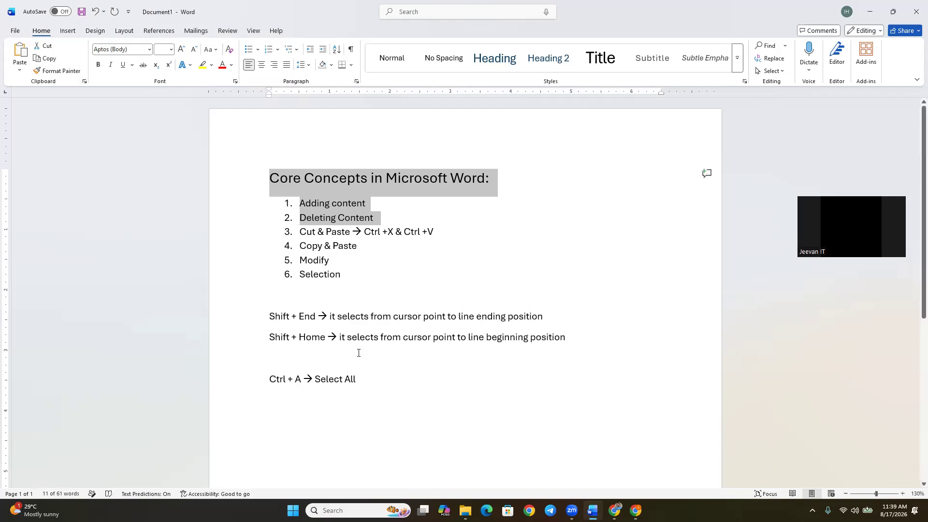
Start a note on the blank line above the Ctrl + A note with "Ctrl + Shift + Home→".
click(333, 359)
text(ctrl + Shi)
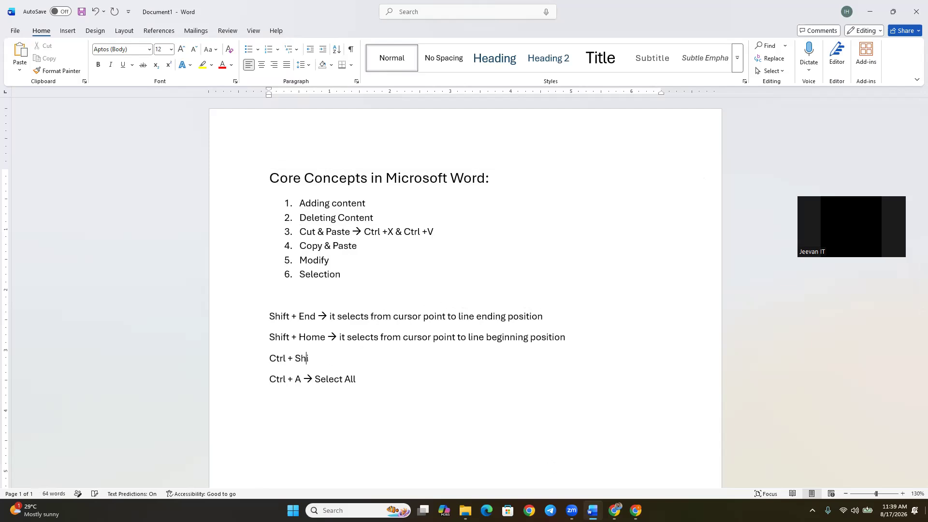
text(ft + Home)
text(-->)
Complete the Ctrl + Shift + Home note with "it selects from cursor point to begin position of the all line" and add an empty line below.
text(it selects from)
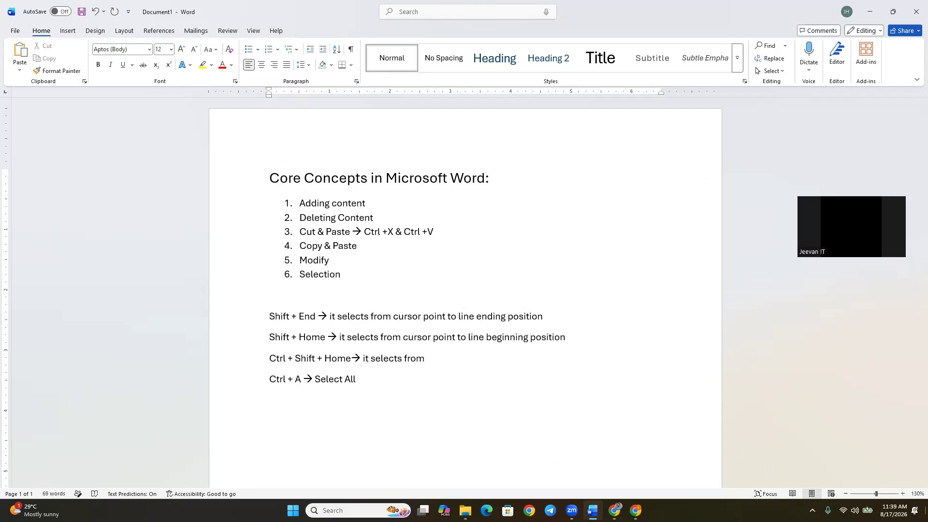
text( cur)
key(Tab)
text(to begi)
key(Tab)
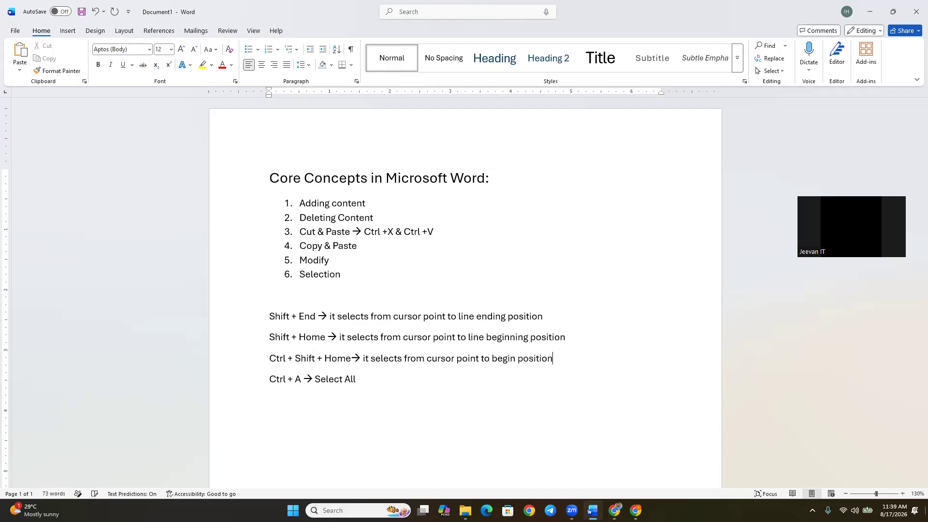
text(of the all line)
key(Return)
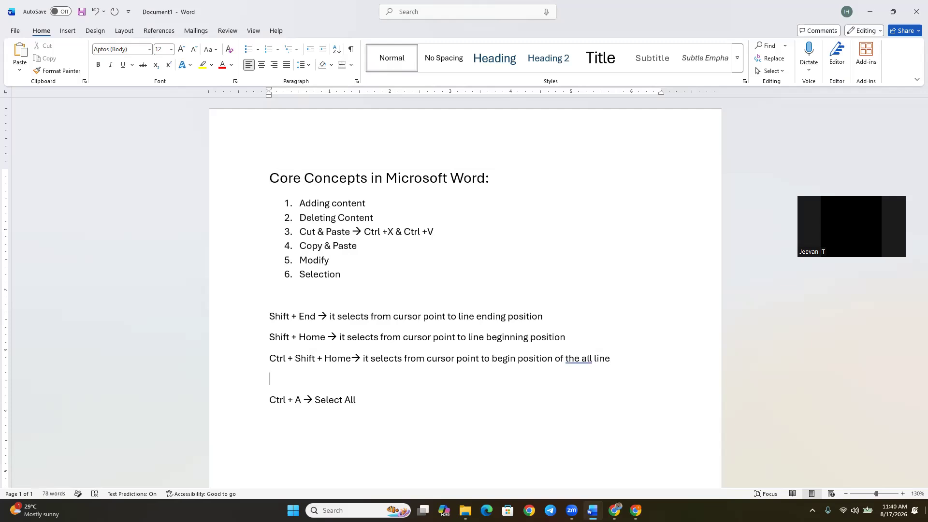
Write "Ctrl + Shift + end → it selects from cursor point to" on the empty line above the Ctrl + A note.
text(ctr)
key(BackSpace)
key(BackSpace)
text(trl )
text(+ Shift +)
text( e)
text(nd )
text(--> )
text(it selects)
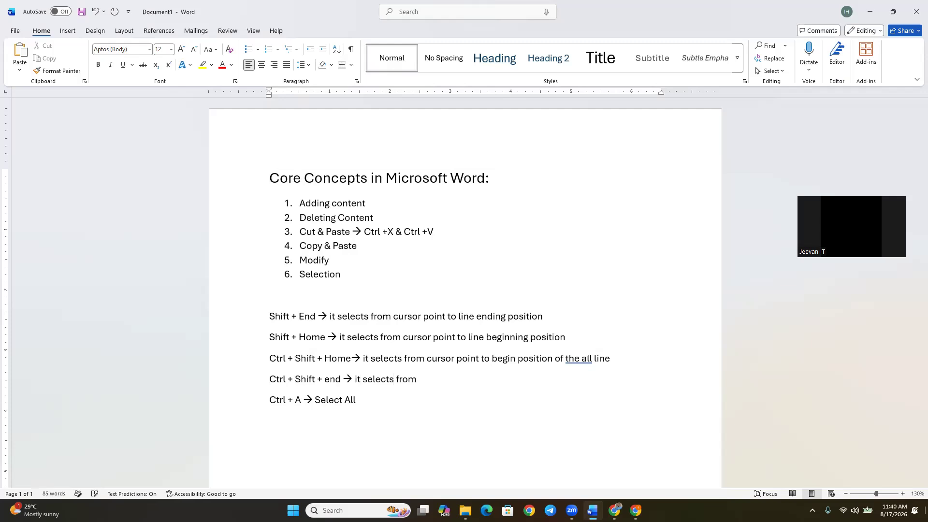
text( cu)
key(Tab)
text(to)
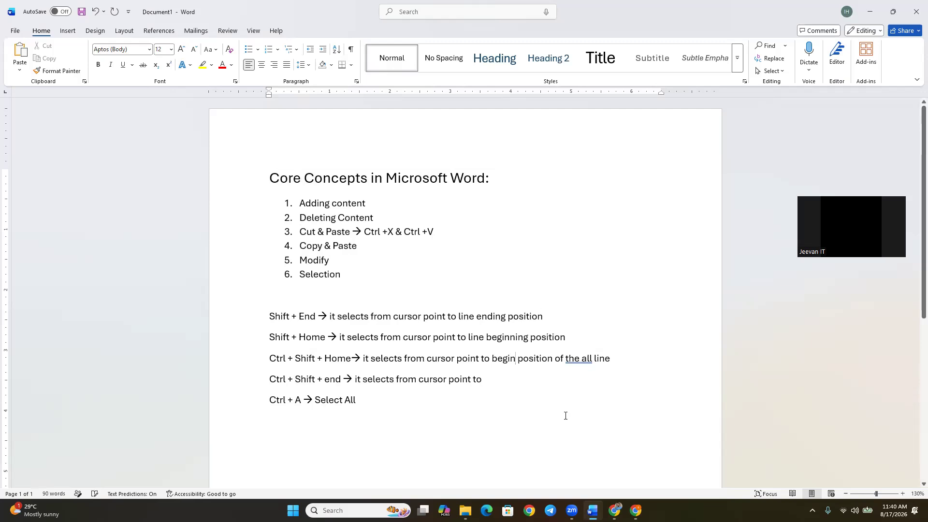
Change "begin" to "beginning" in the Ctrl + Shift + Home note, and continue the Ctrl + Shift + end note with "ending position of the all".
text(ning)
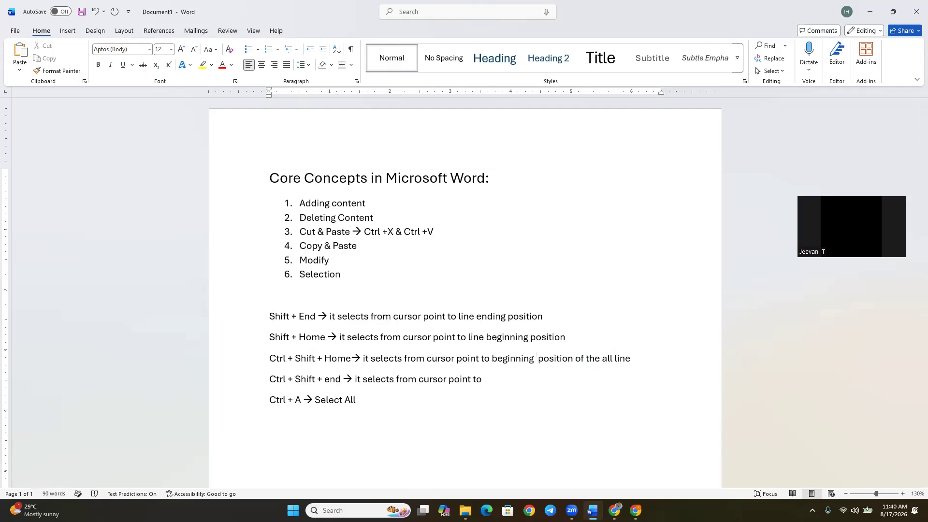
key(BackSpace)
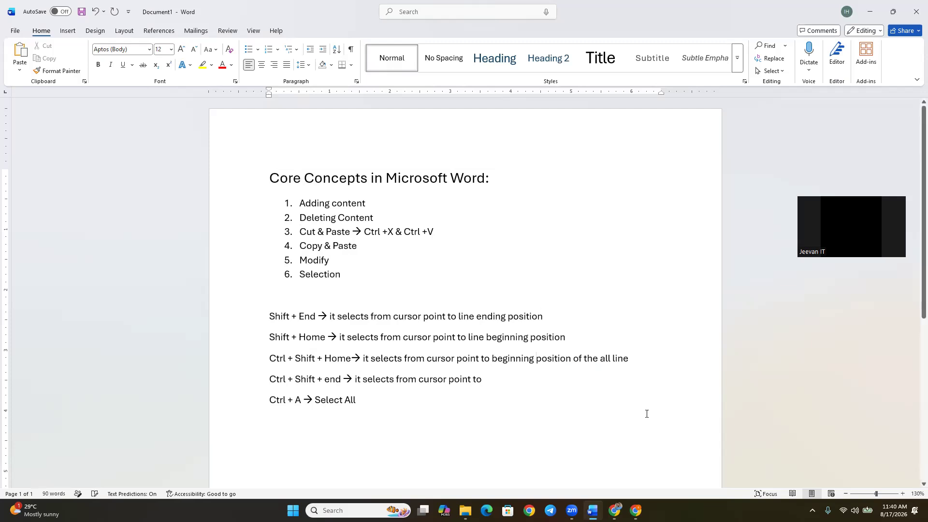
click(509, 379)
text(ending)
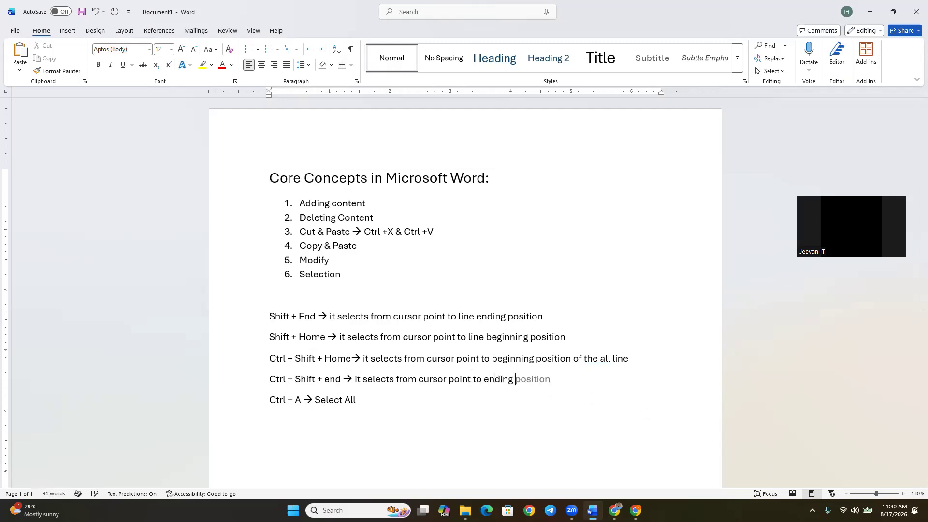
key(Tab)
text(of th)
key(Tab)
Finish the Ctrl + Shift + end note with "lines" and make "line" plural at the end of the Ctrl + Shift + Home note.
text(lie)
key(BackSpace)
key(BackSpace)
text(ine s)
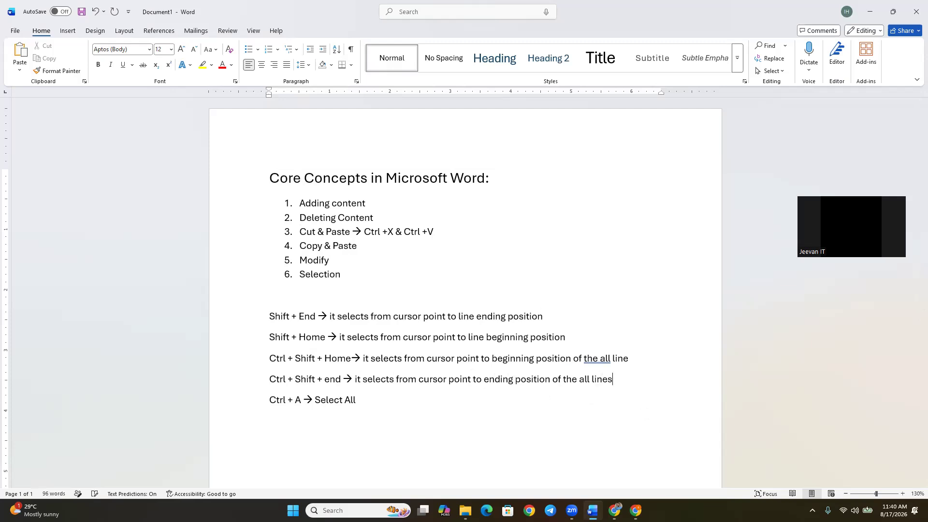
click(631, 360)
text(s)
key(Left)
key(BackSpace)
Accept the grammar suggestion "all" in place of "the all" in the Ctrl + Shift + end and Ctrl + Shift + Home notes.
right_click(592, 380)
click(636, 251)
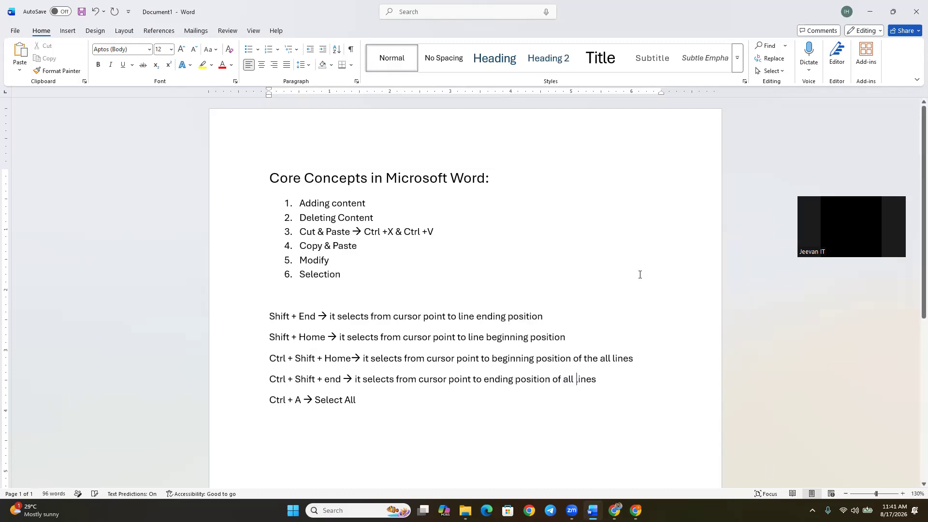
right_click(601, 356)
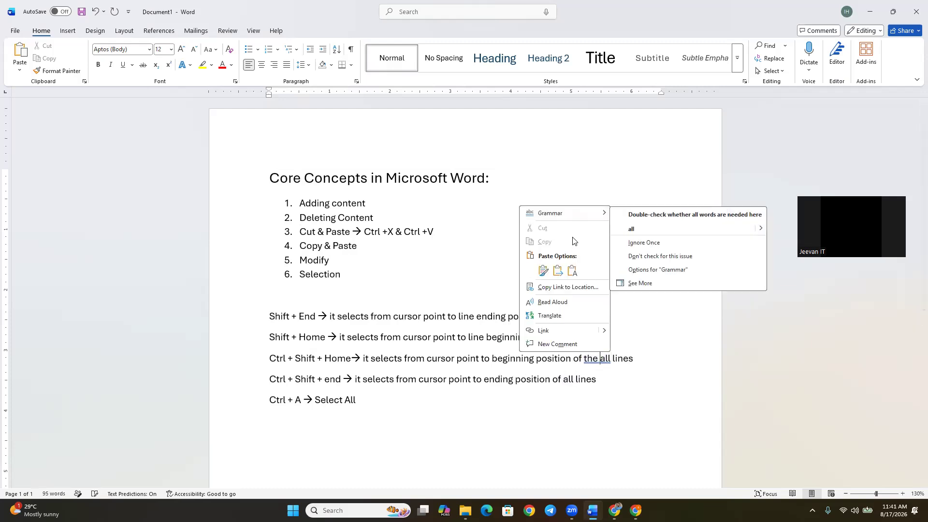
click(637, 230)
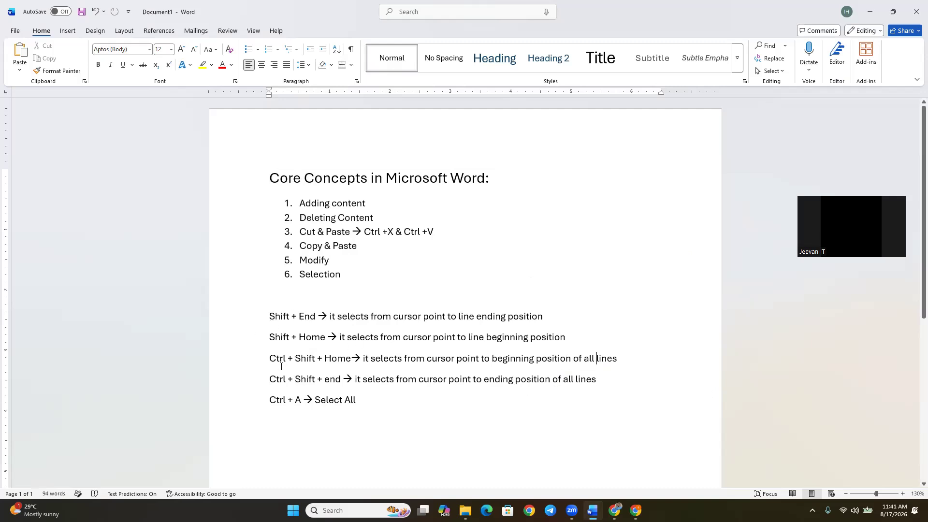
Add an empty line below the "Ctrl + A → Select All" note.
click(607, 379)
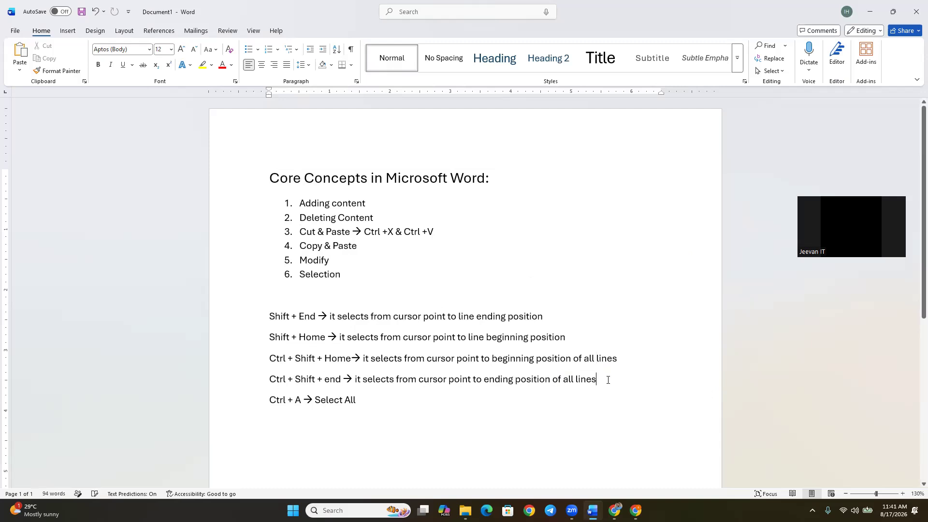
click(388, 406)
key(Return)
Cut the whole "Core Concepts in Microsoft Word:" heading line from above the numbered list.
drag(271, 178, 488, 178)
click(489, 177)
key(Home)
key(shift+End)
key(ctrl+c)
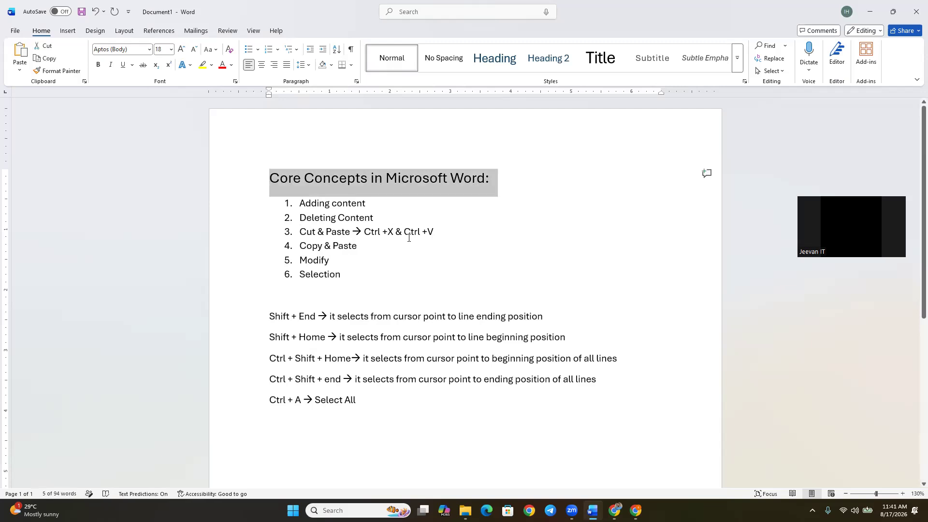
key(Delete)
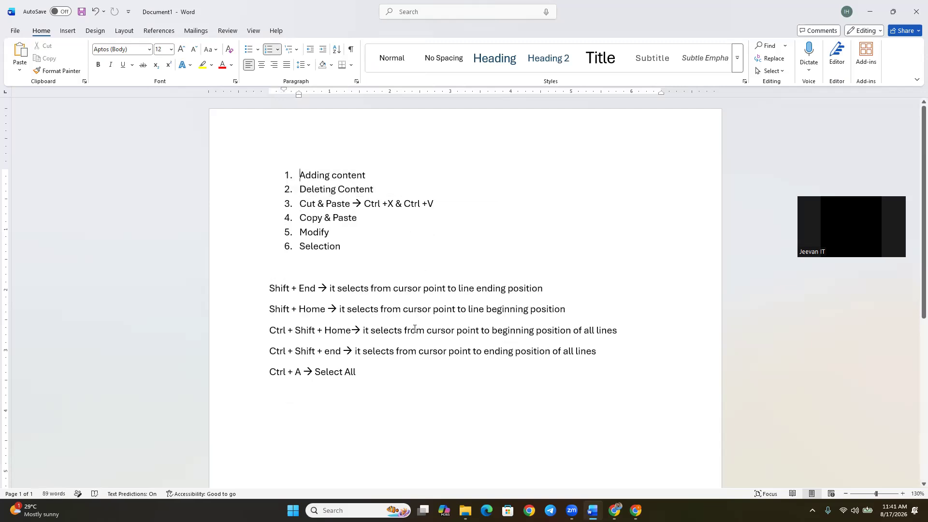
Paste the cut heading on the empty line between the numbered list and the shortcut notes.
click(277, 269)
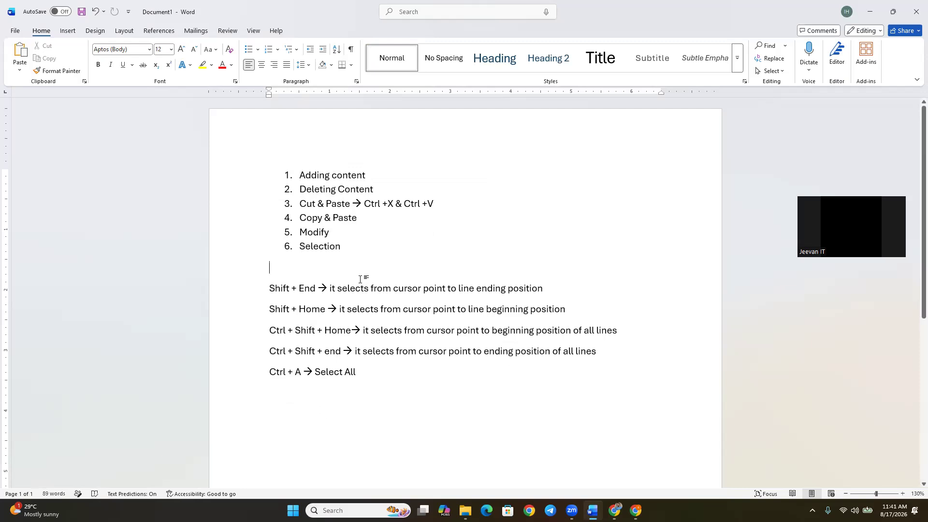
right_click(292, 266)
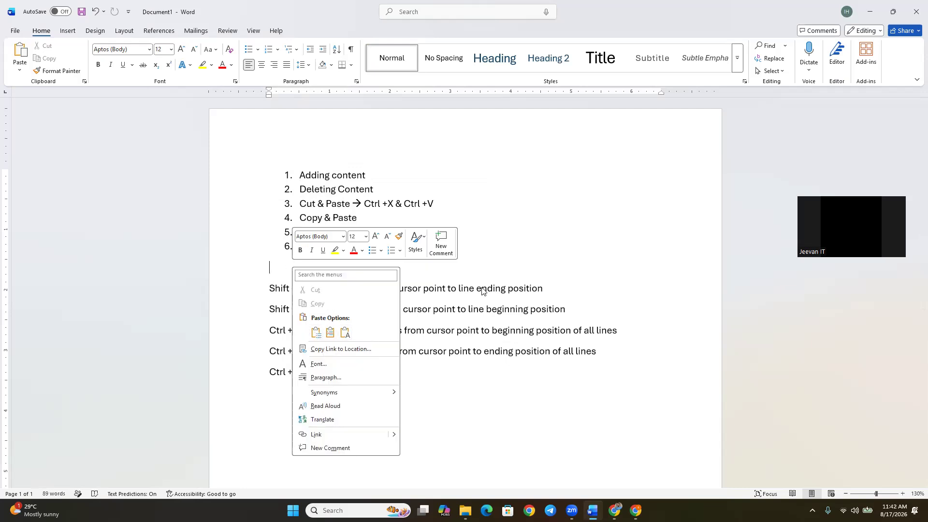
click(495, 256)
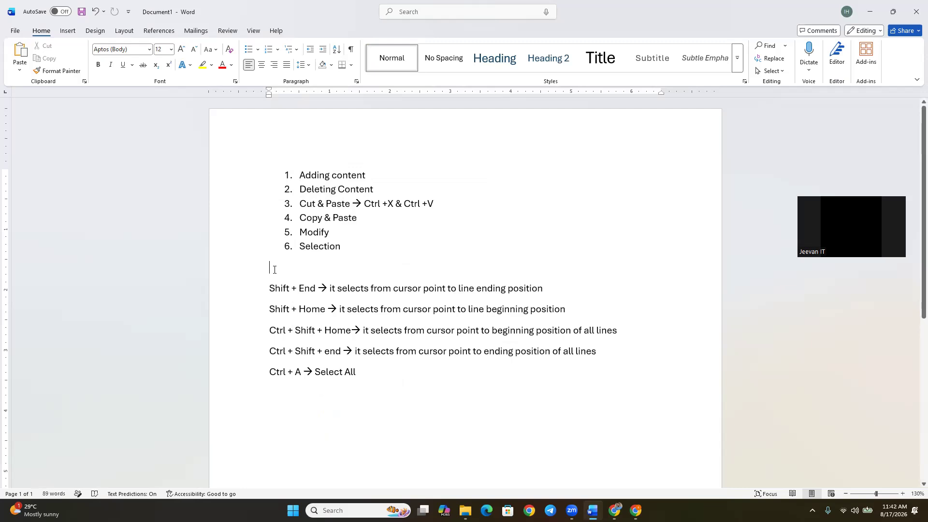
key(ctrl+v)
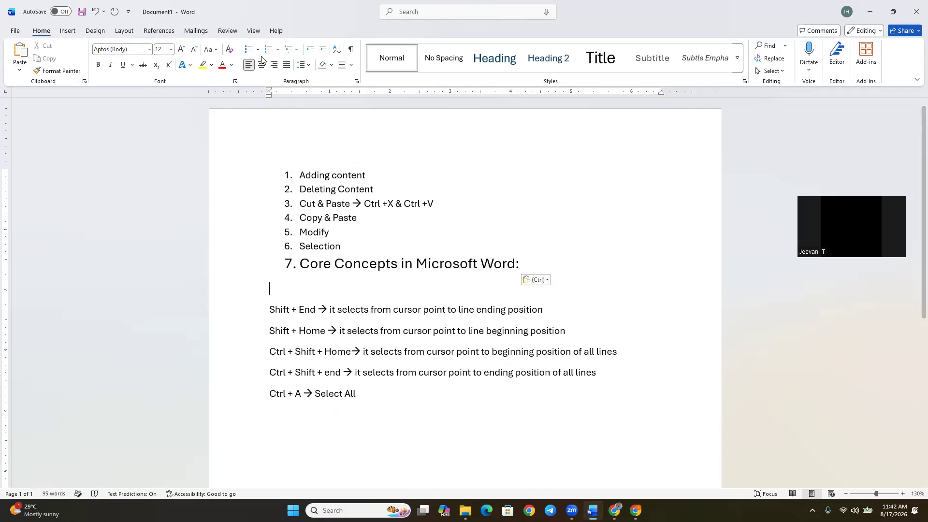
Remove the list number and indent from the pasted heading, and delete the empty line below it.
click(300, 267)
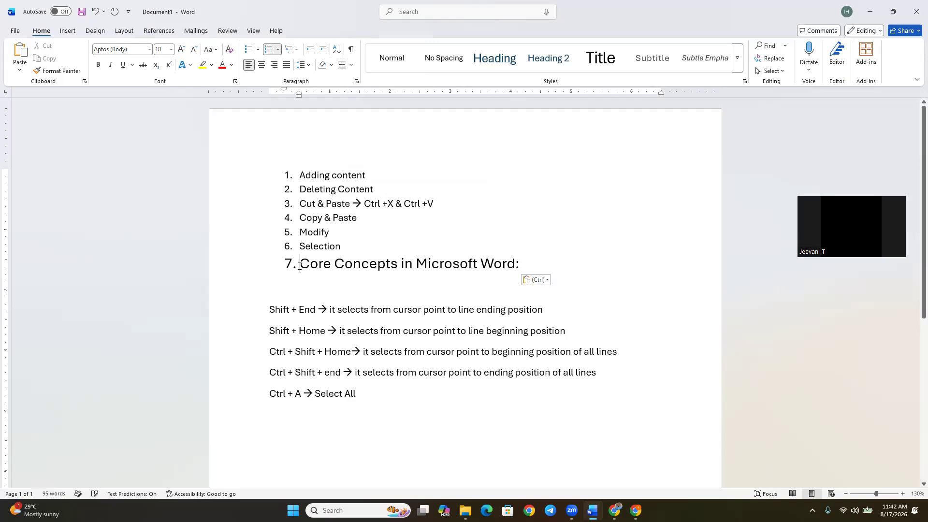
key(BackSpace)
key(BackSpace)
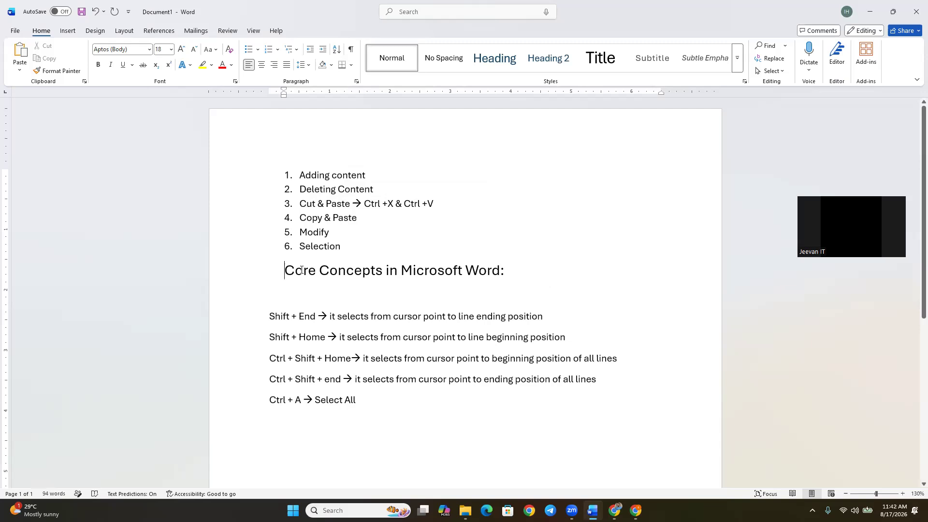
key(BackSpace)
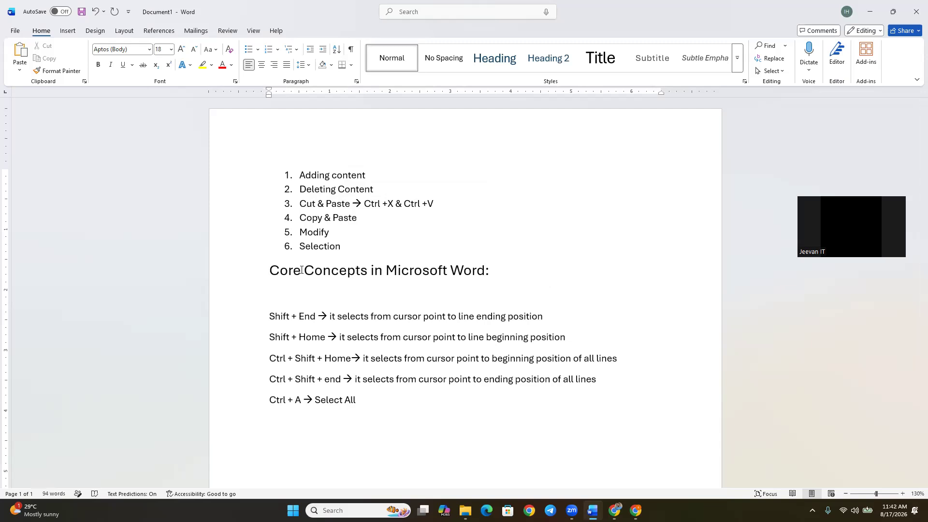
click(299, 301)
key(Delete)
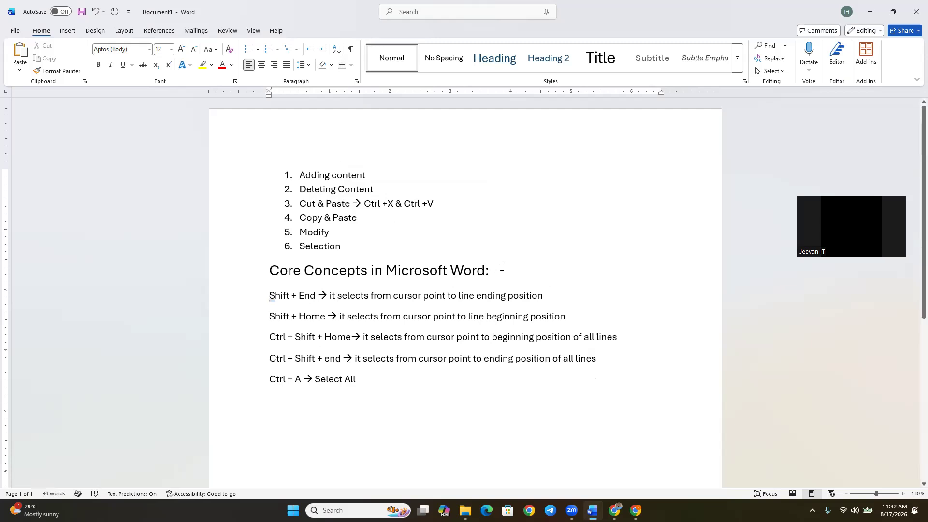
Extend the "Copy & Paste" list item with "→ Ctrl + C & Ctrl + V".
drag(490, 269, 282, 270)
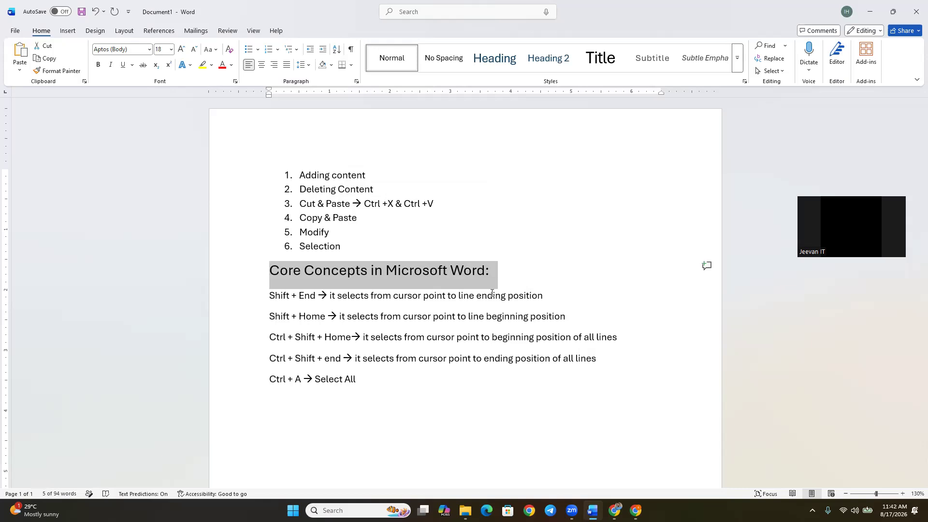
click(367, 218)
text(--> C)
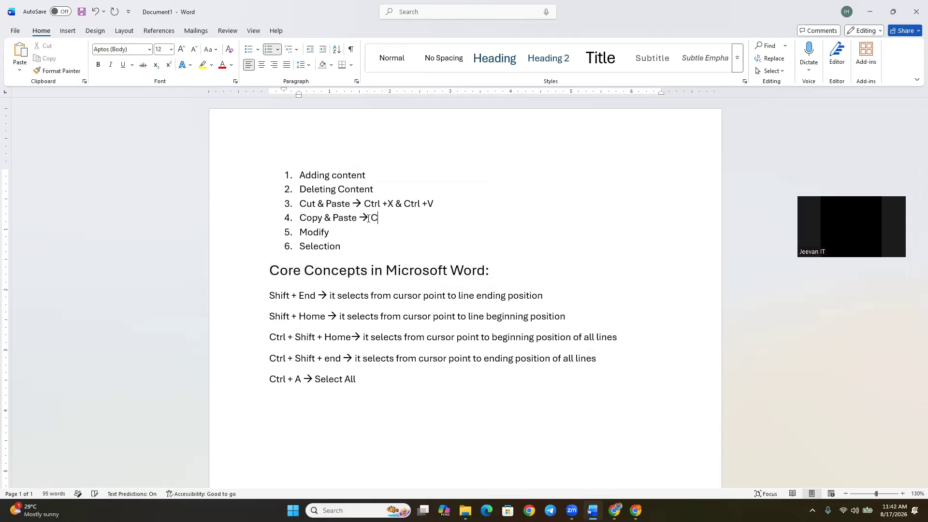
text(trl + C & C)
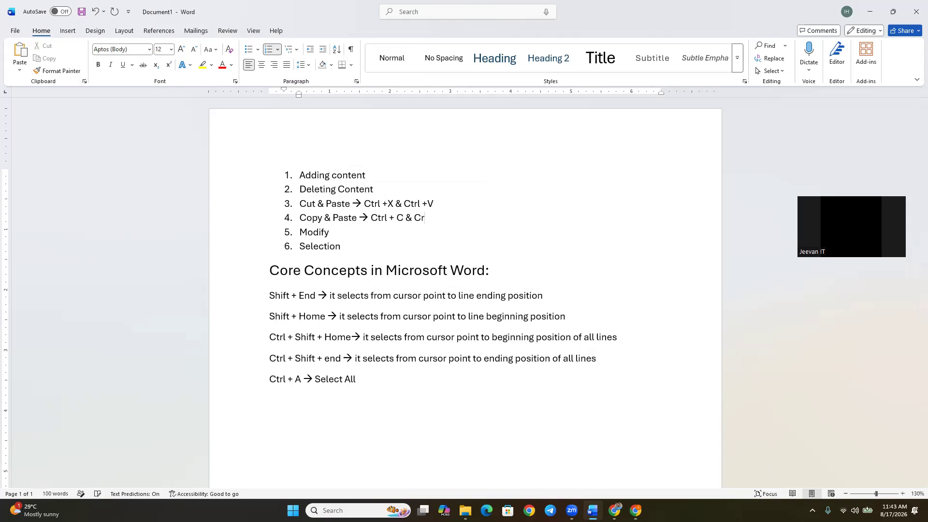
text(trl + V)
Copy the heading from below the numbered list and paste it directly above the first item, leaving no empty line between them.
click(492, 271)
click(267, 270)
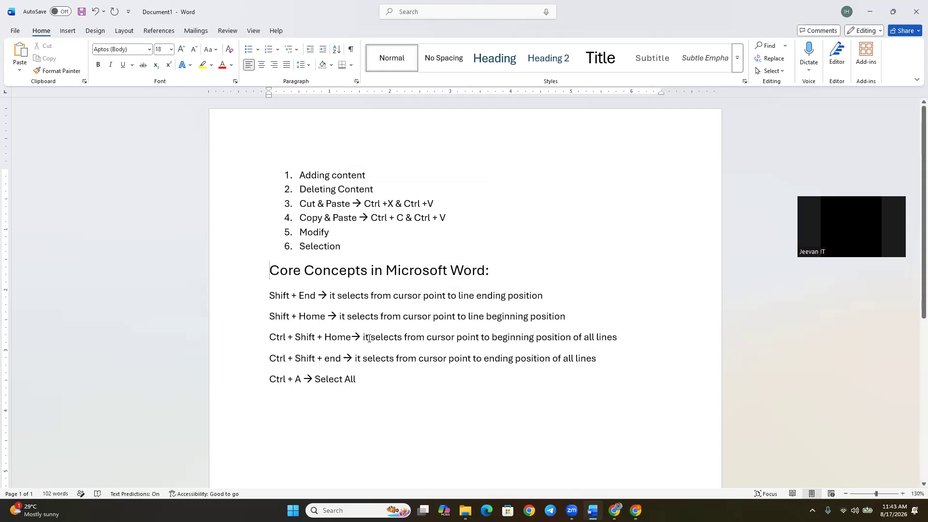
key(shift+End)
key(ctrl+c)
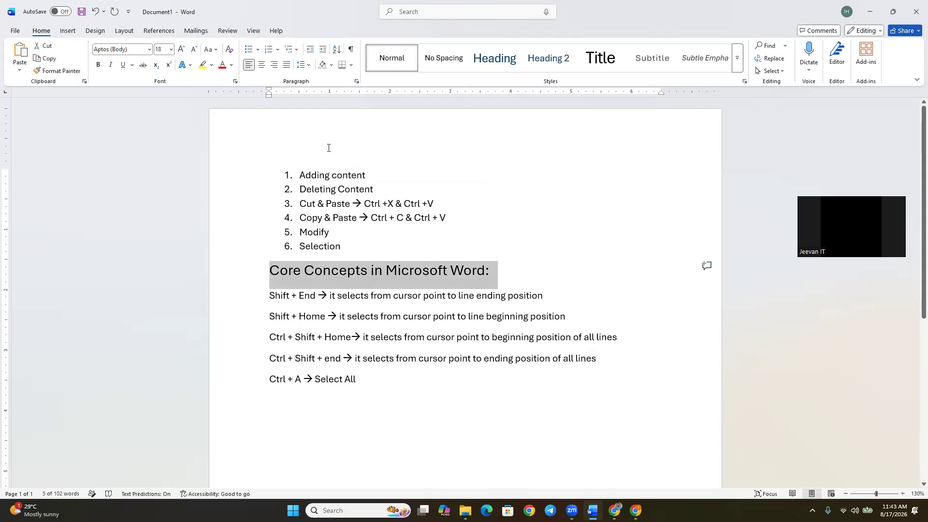
click(291, 154)
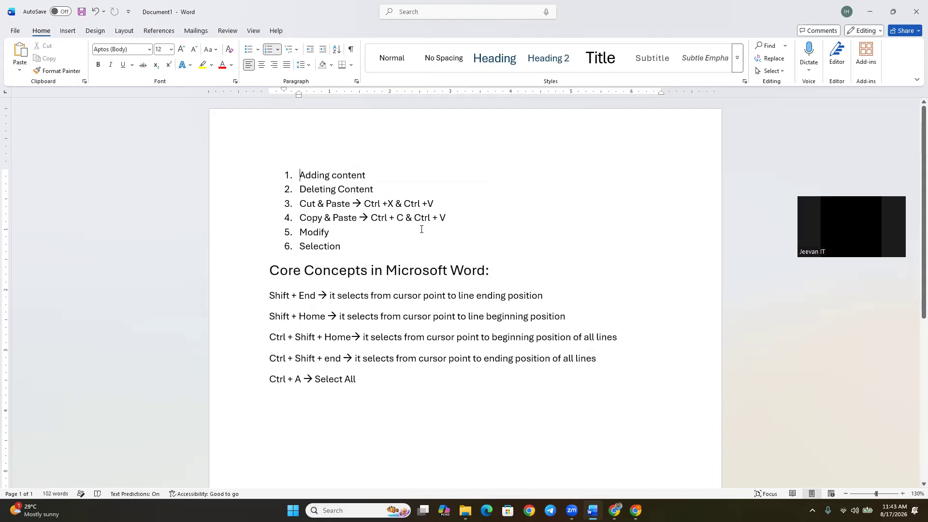
key(Return)
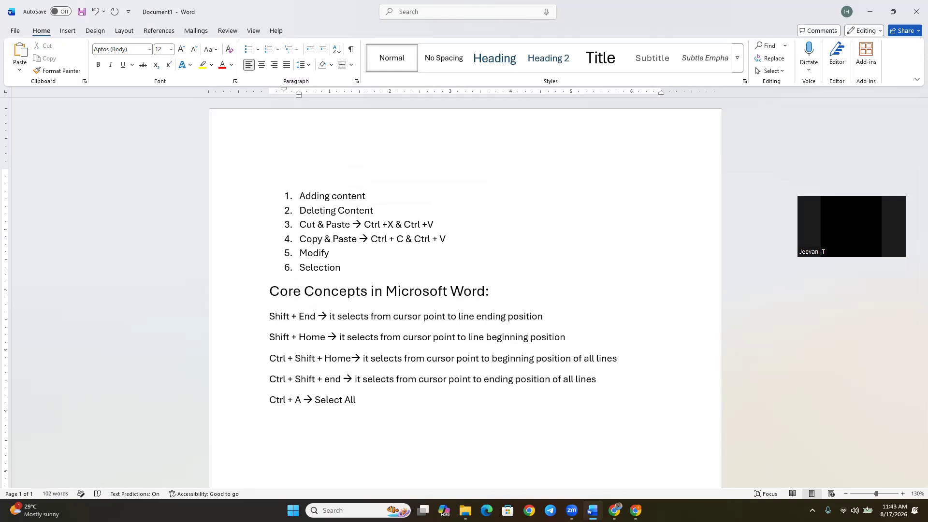
key(Return)
key(Return)
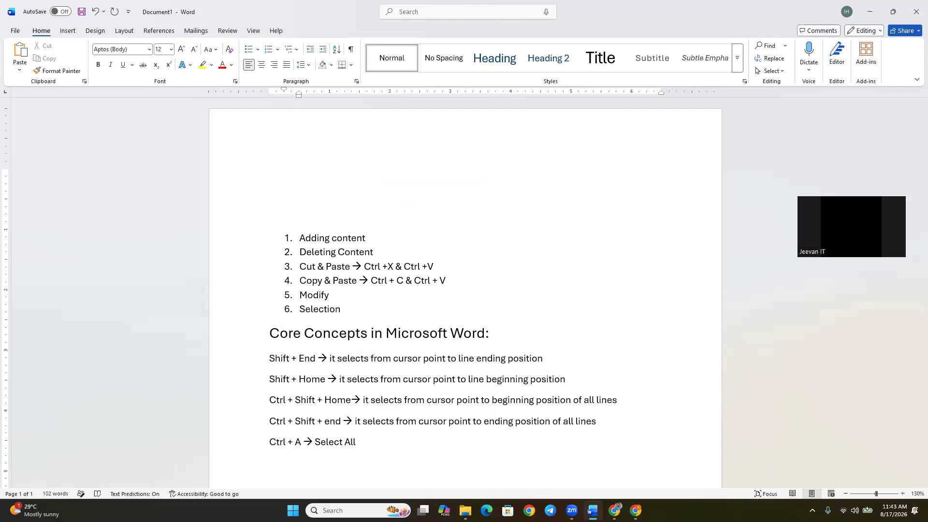
key(Delete)
key(Delete)
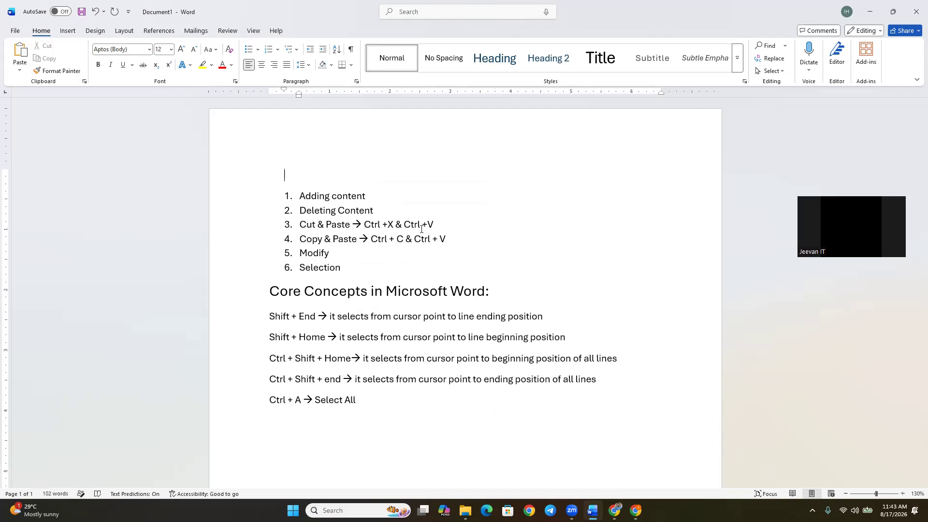
key(ctrl+v)
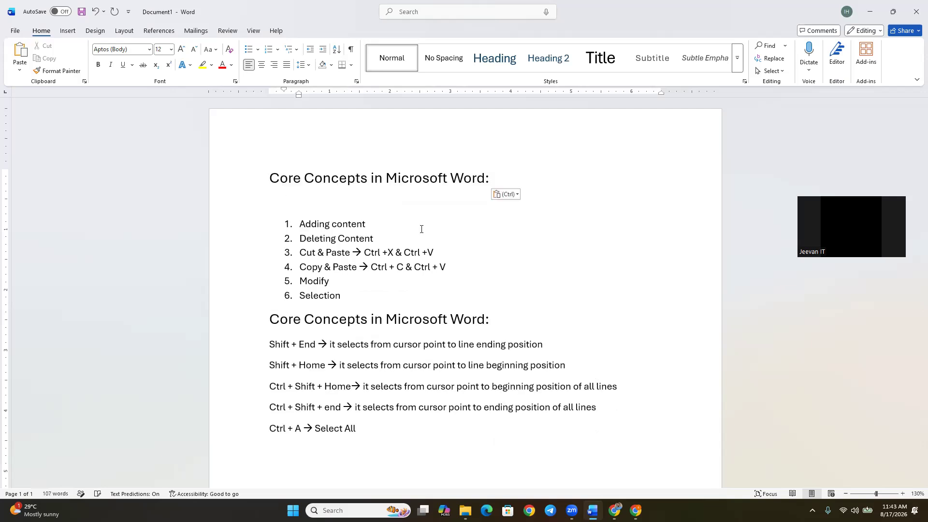
key(Delete)
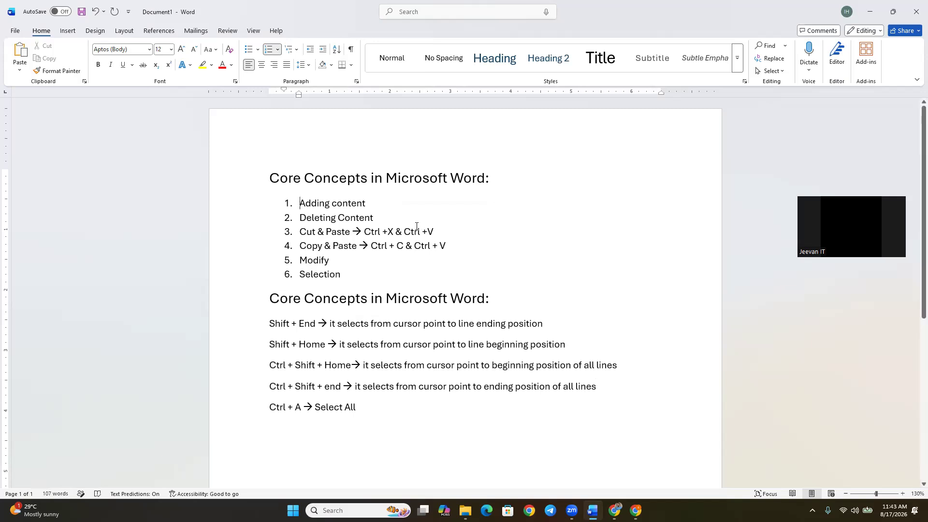
Highlight the heading above the list and its copy below the list in turn to compare them.
triple_click(272, 176)
click(267, 298)
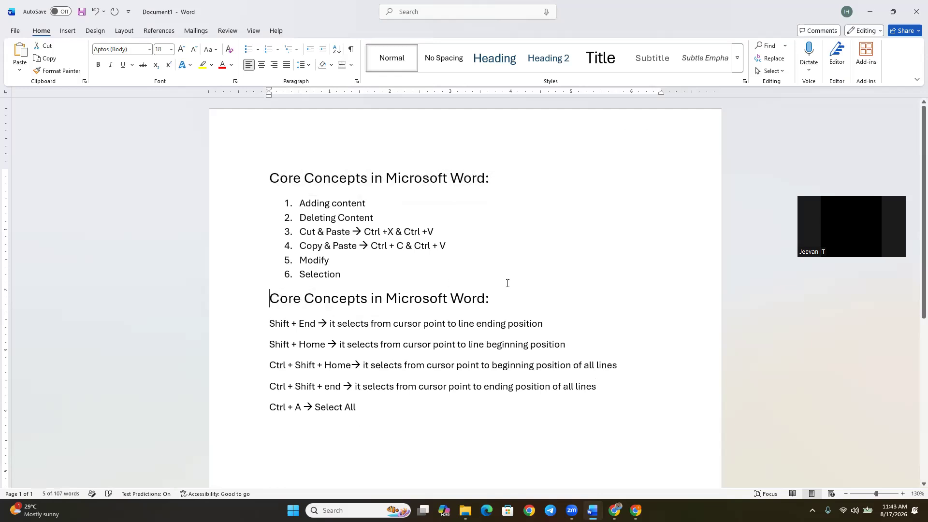
key(shift+End)
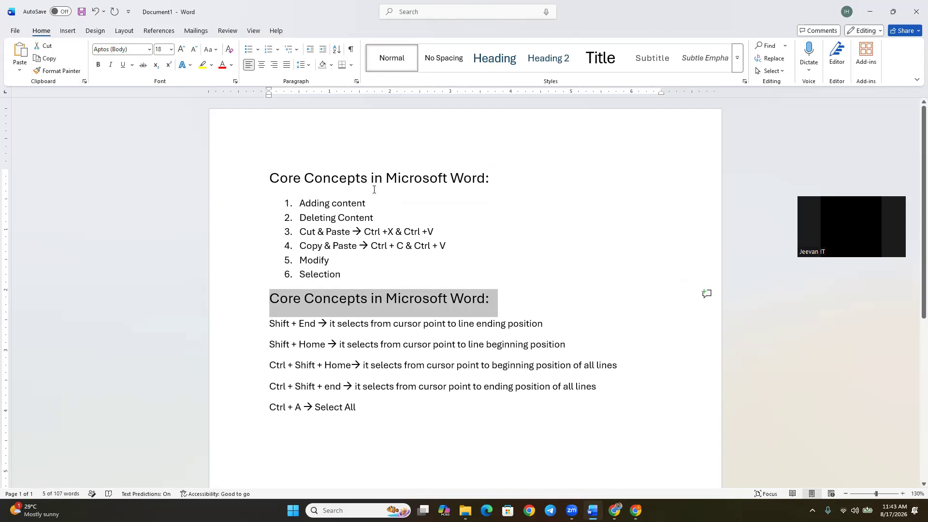
Copy the top heading with its six list items and paste them below the shortcut notes with the Continue List option.
click(346, 274)
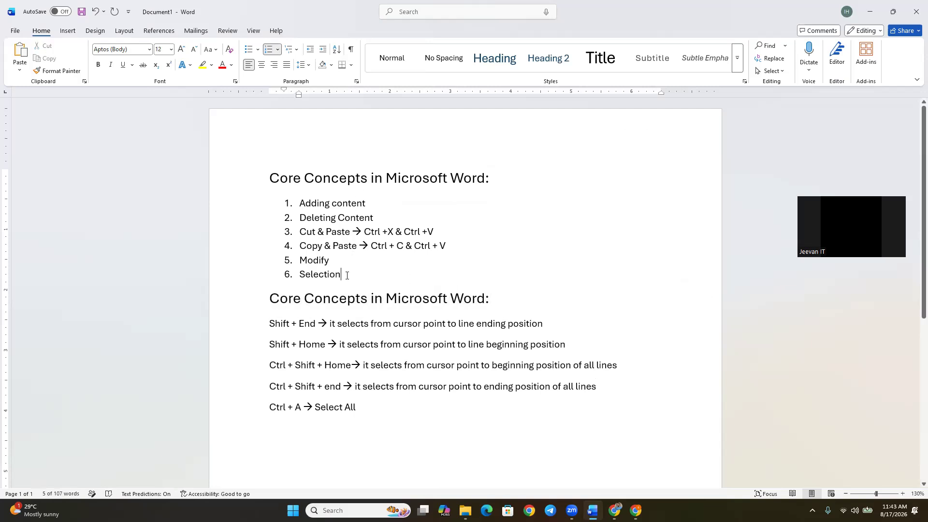
drag(344, 274, 266, 180)
key(ctrl+c)
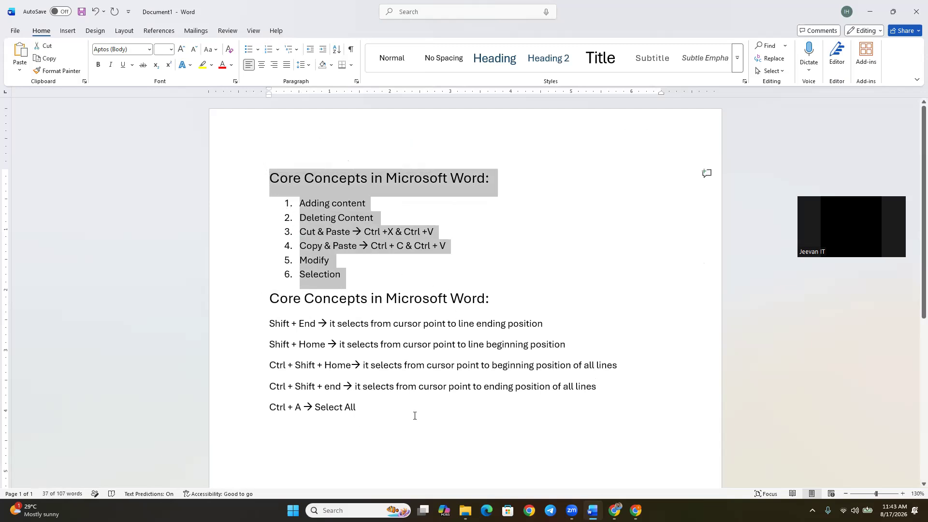
click(380, 451)
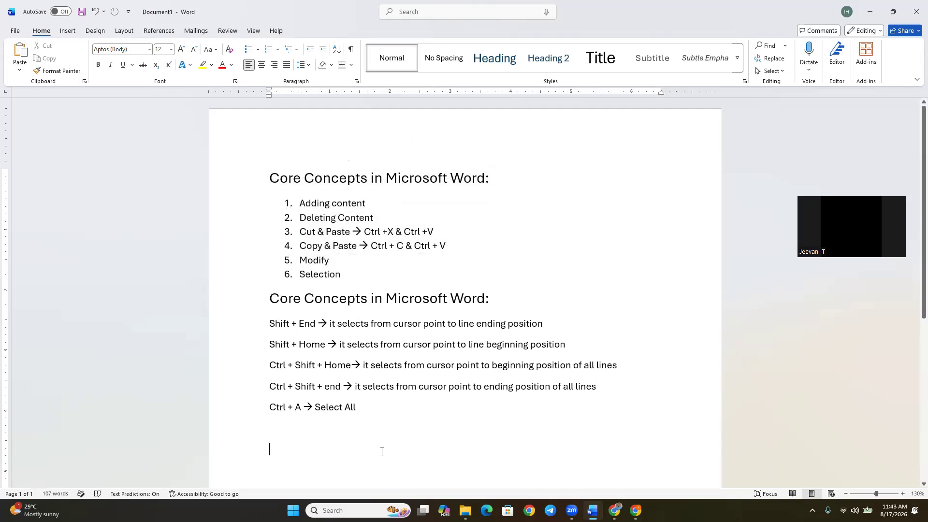
right_click(299, 444)
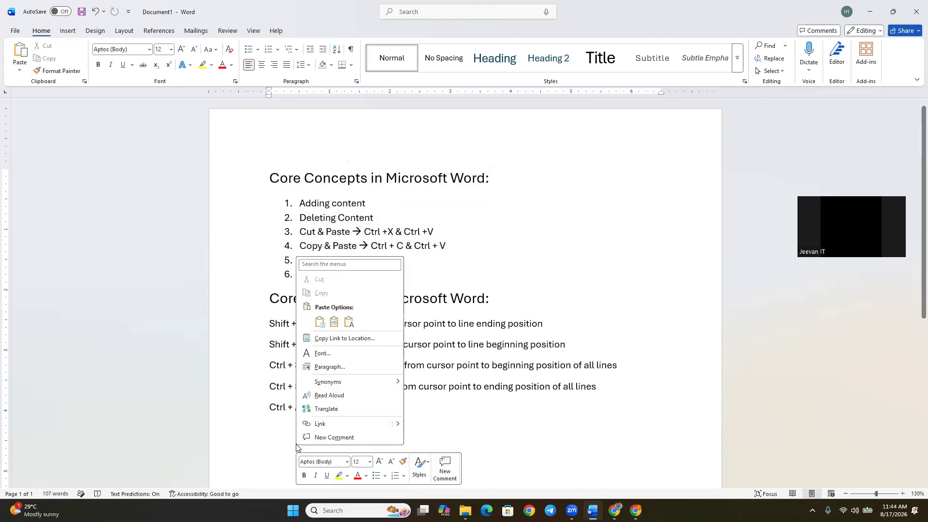
click(318, 322)
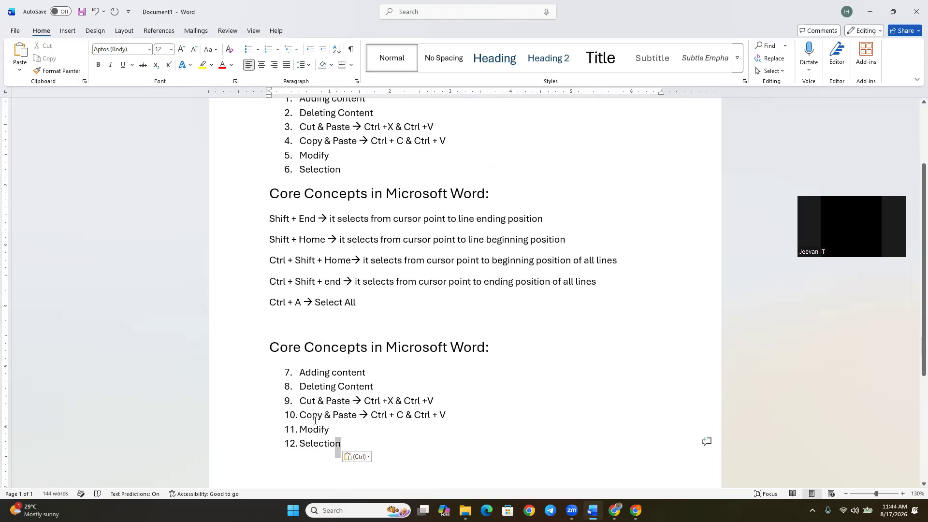
Highlight the pasted heading and list to review them, clear the selection, and return to the start of the document.
drag(339, 450, 279, 350)
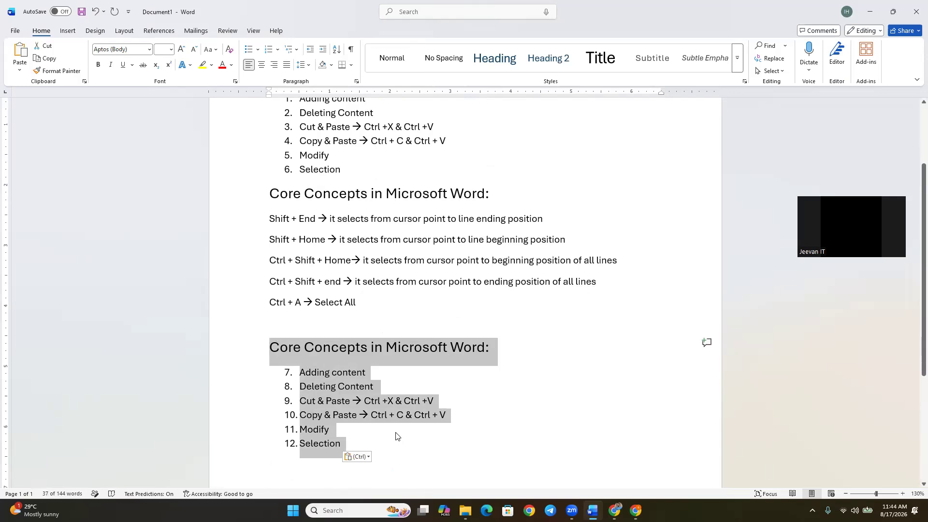
click(464, 391)
scroll(465, 397, up, 2)
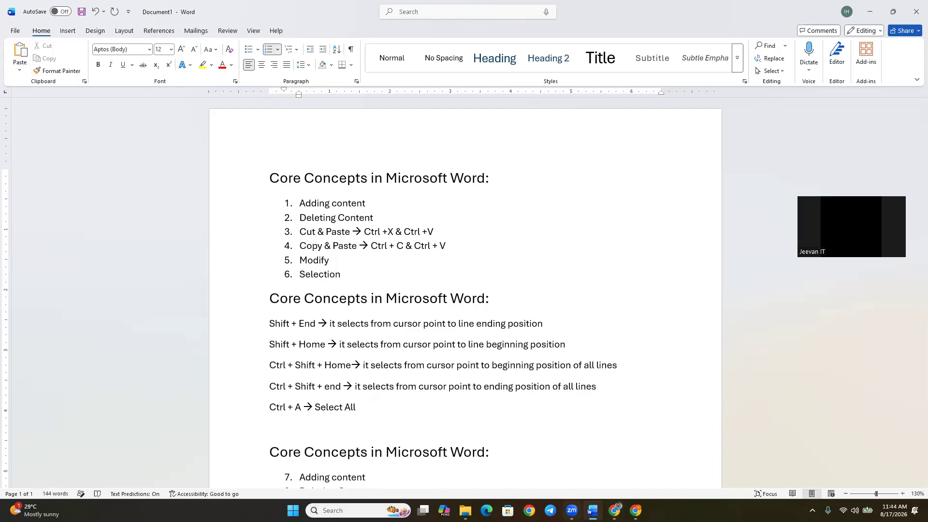
mouse_move(572, 510)
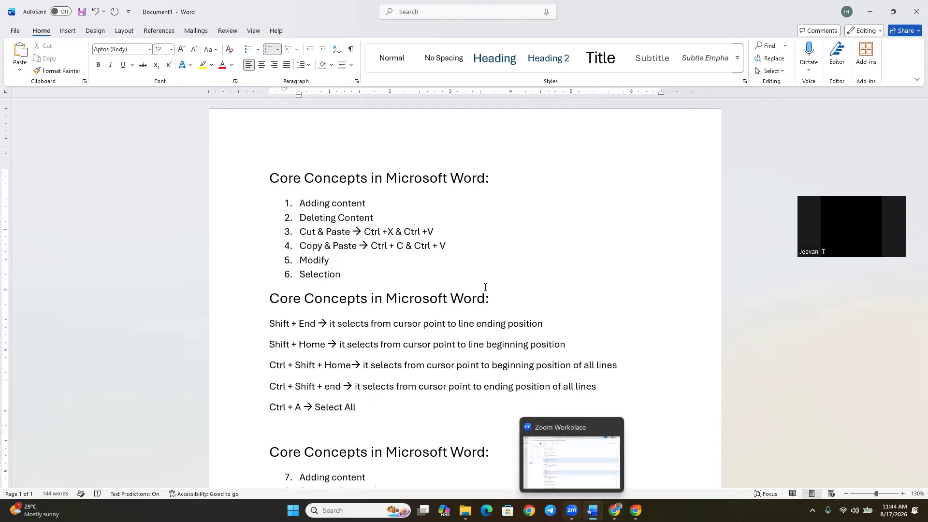